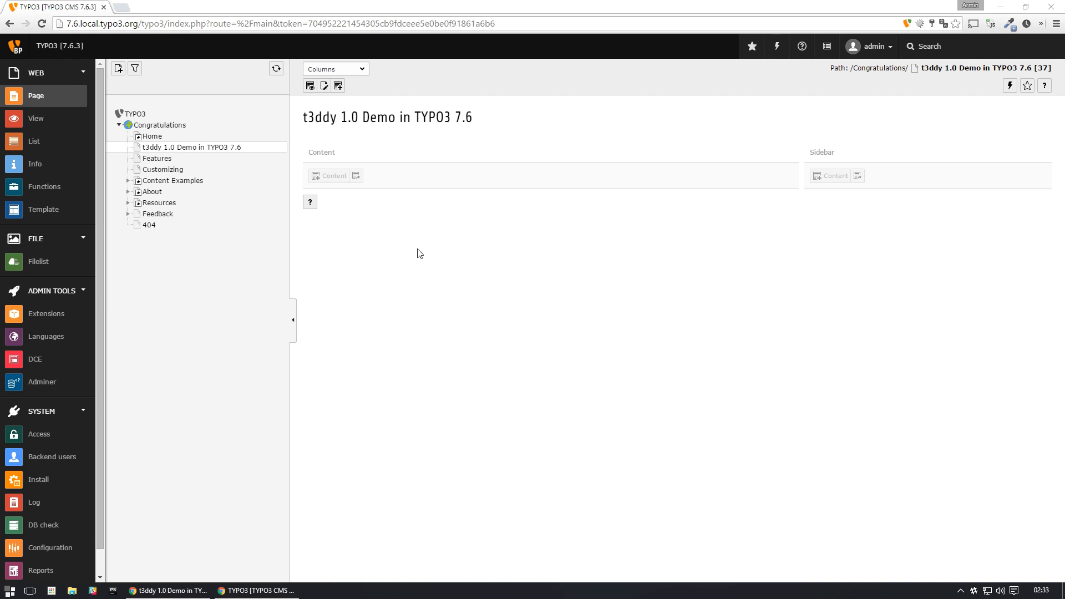
- Create a Tab container grid element in the Content column with the header "Tab container", then save and close it
{"action": "left_click", "coordinate": [373, 244]}
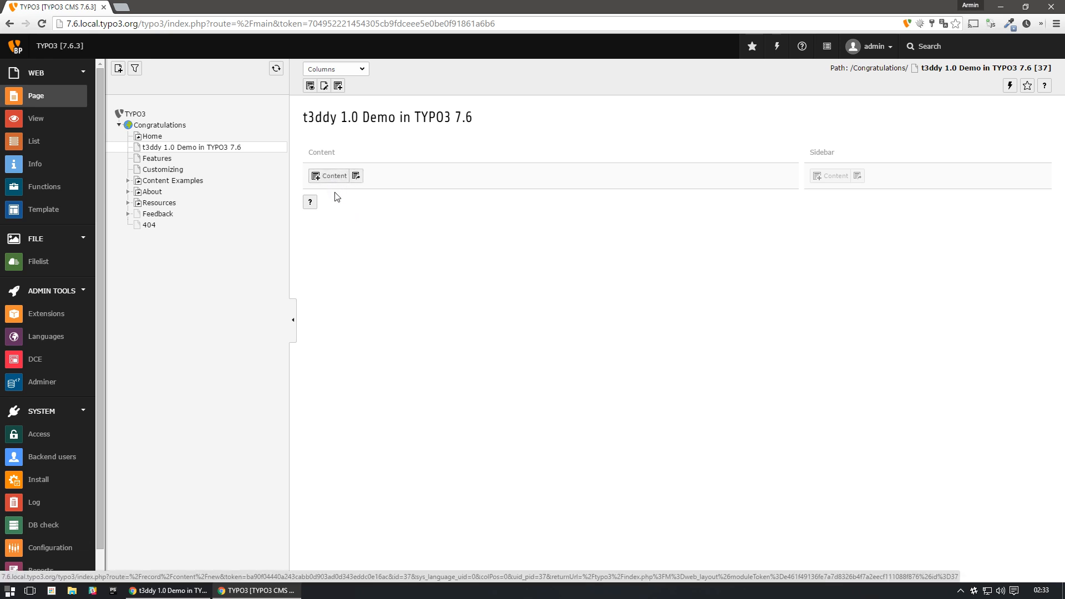
{"action": "left_click", "coordinate": [329, 179]}
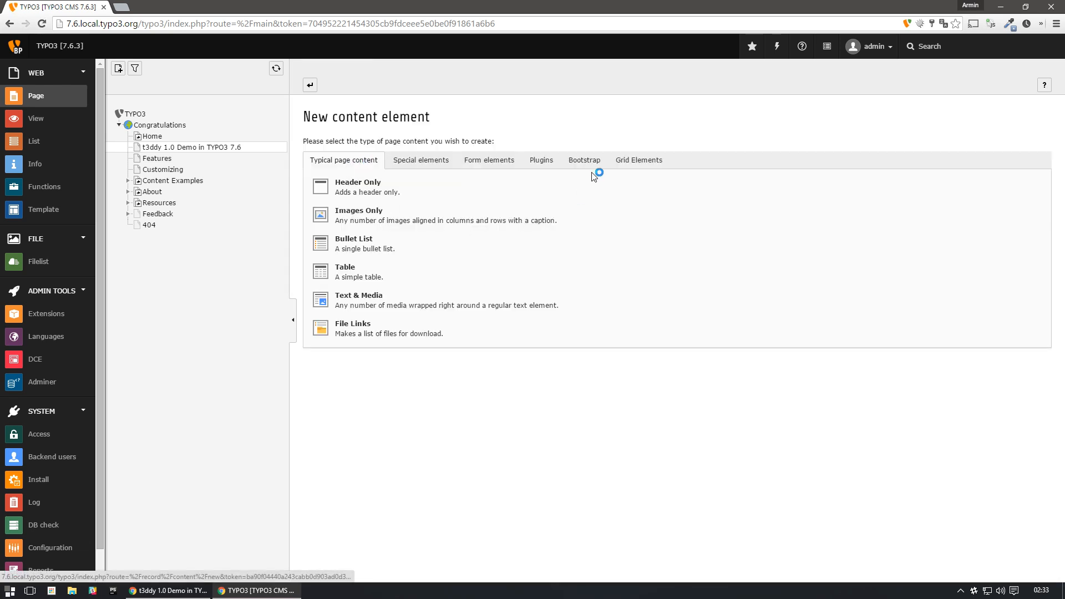
{"action": "left_click", "coordinate": [655, 165]}
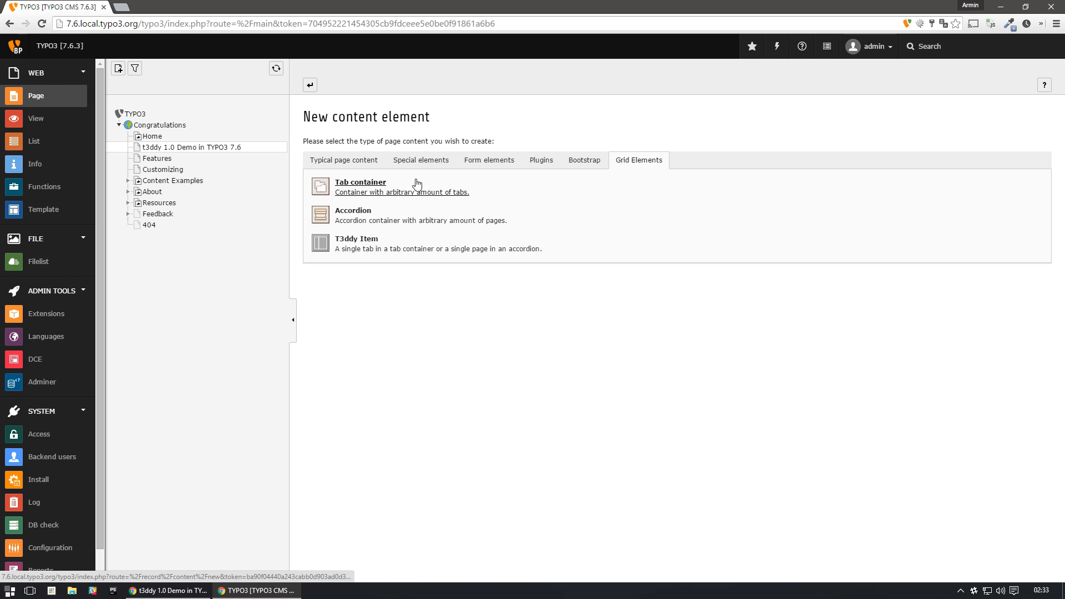
{"action": "left_click", "coordinate": [360, 190]}
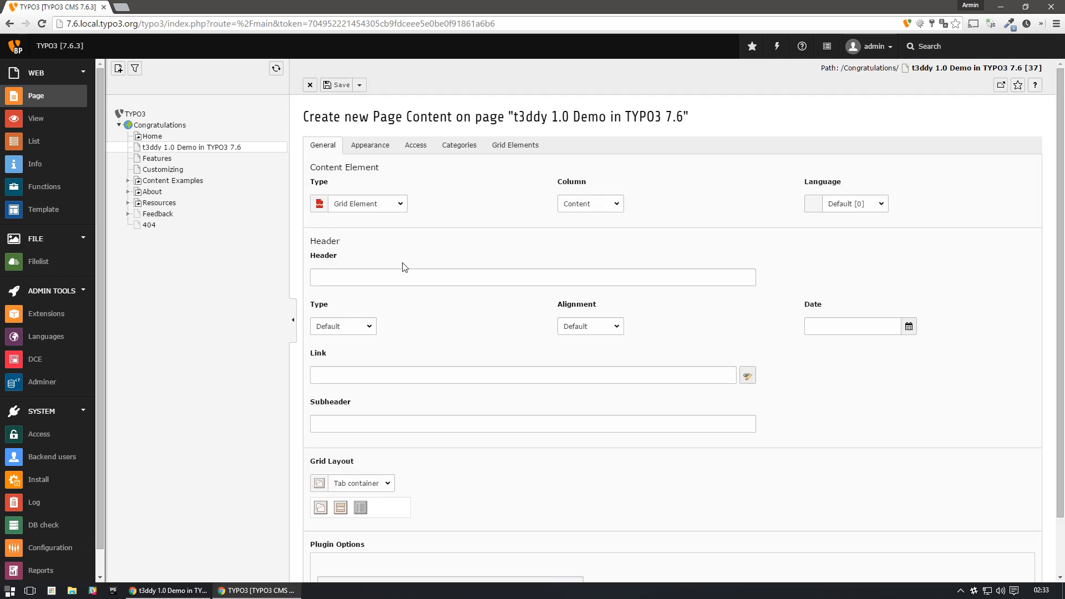
{"action": "left_click", "coordinate": [471, 271]}
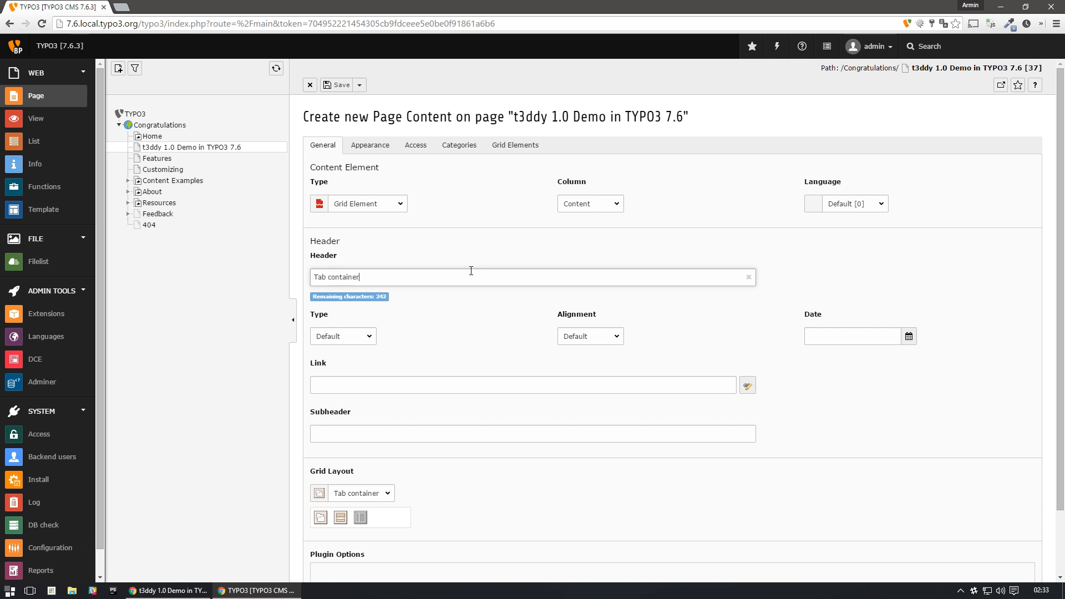
{"action": "left_click", "coordinate": [359, 85]}
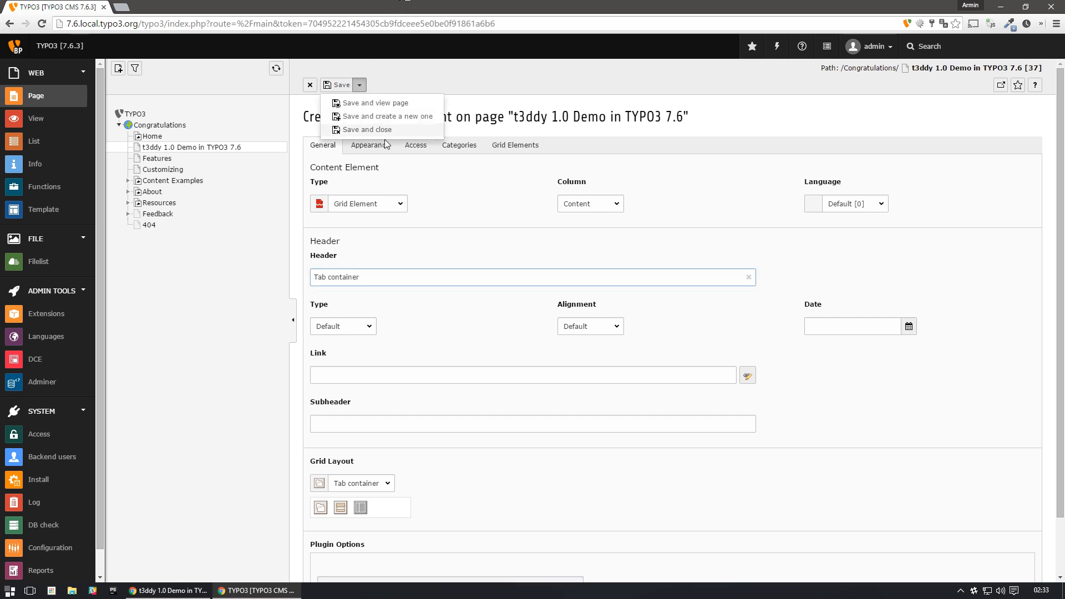
{"action": "left_click", "coordinate": [382, 129]}
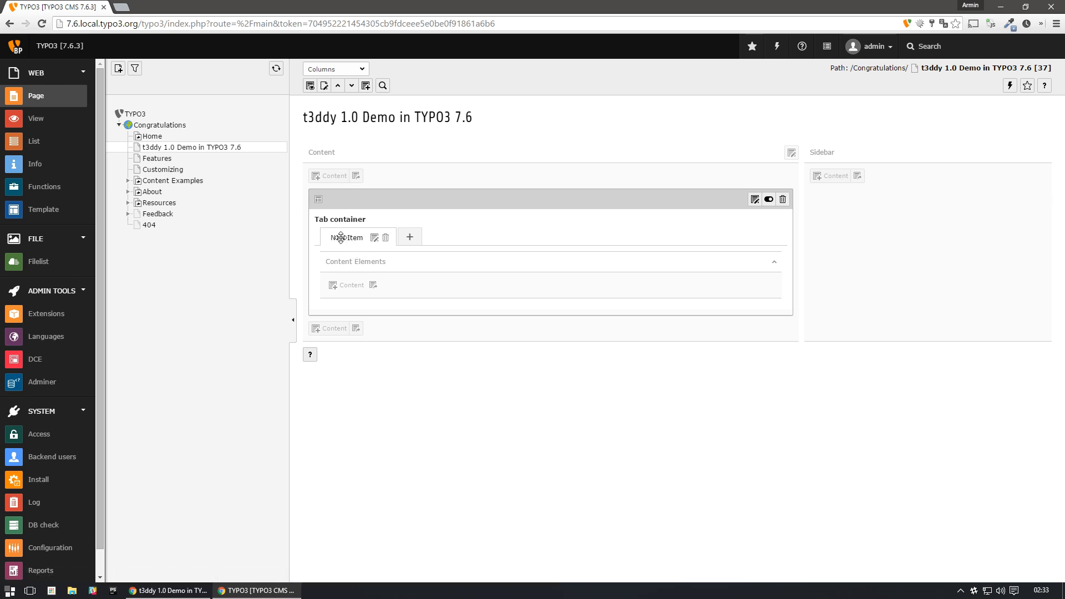
- Set the header of the tab container's existing item to "First Tab", save it and start another element
{"action": "left_click", "coordinate": [374, 240]}
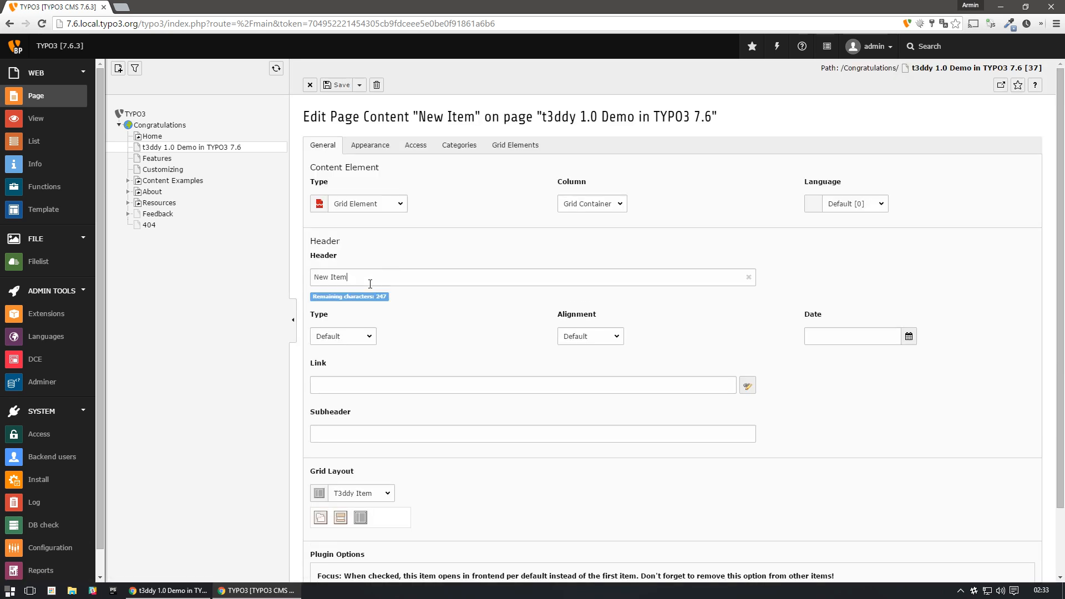
{"action": "left_click_drag", "start_coordinate": [368, 282], "coordinate": [211, 274]}
{"action": "type", "text": "First Tab"}
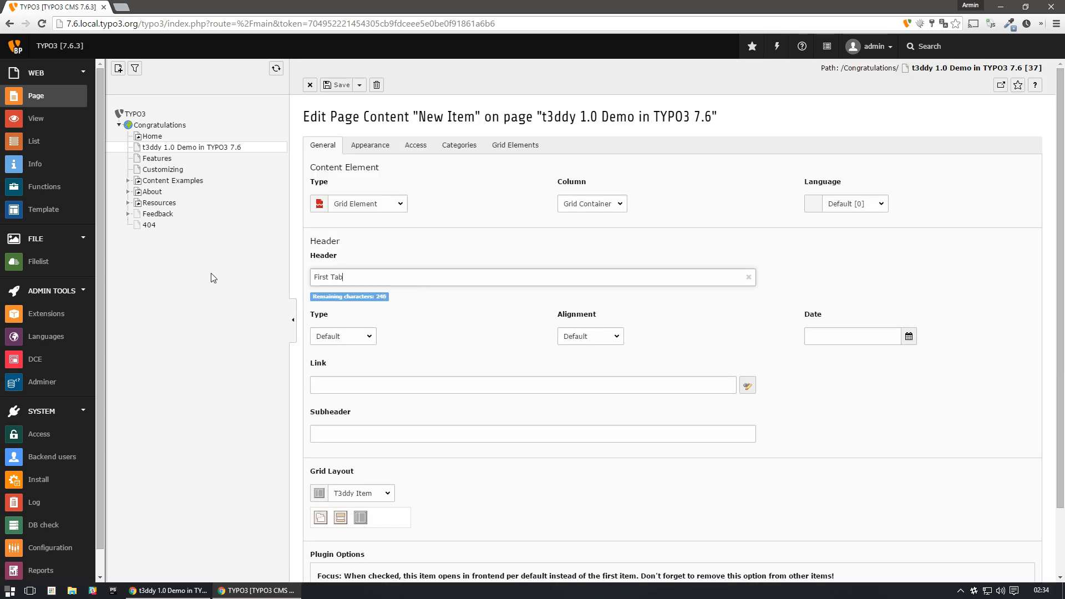
{"action": "left_click", "coordinate": [360, 85]}
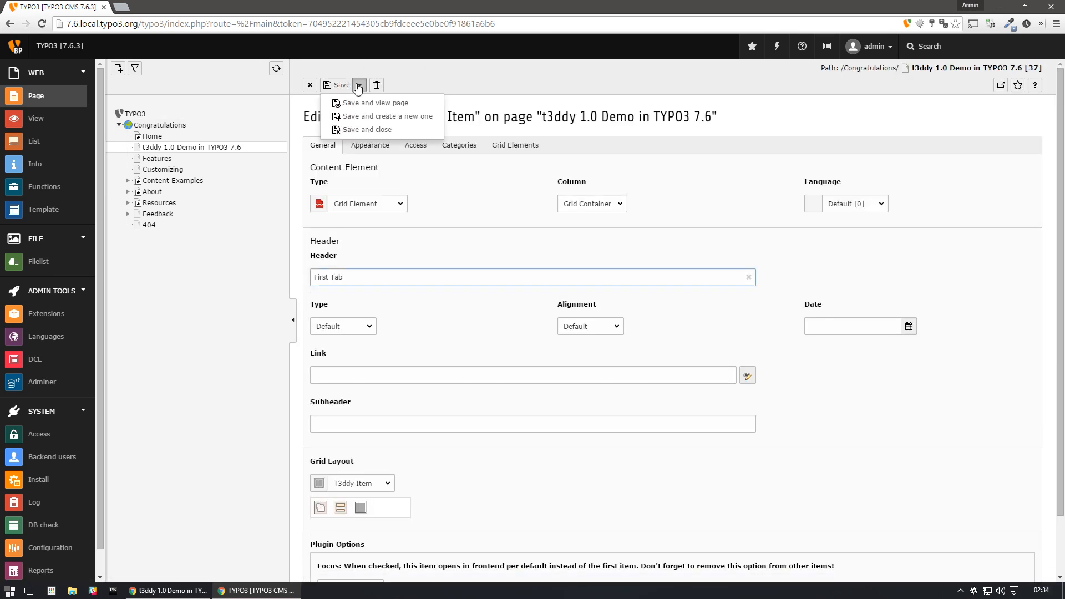
{"action": "left_click", "coordinate": [387, 116]}
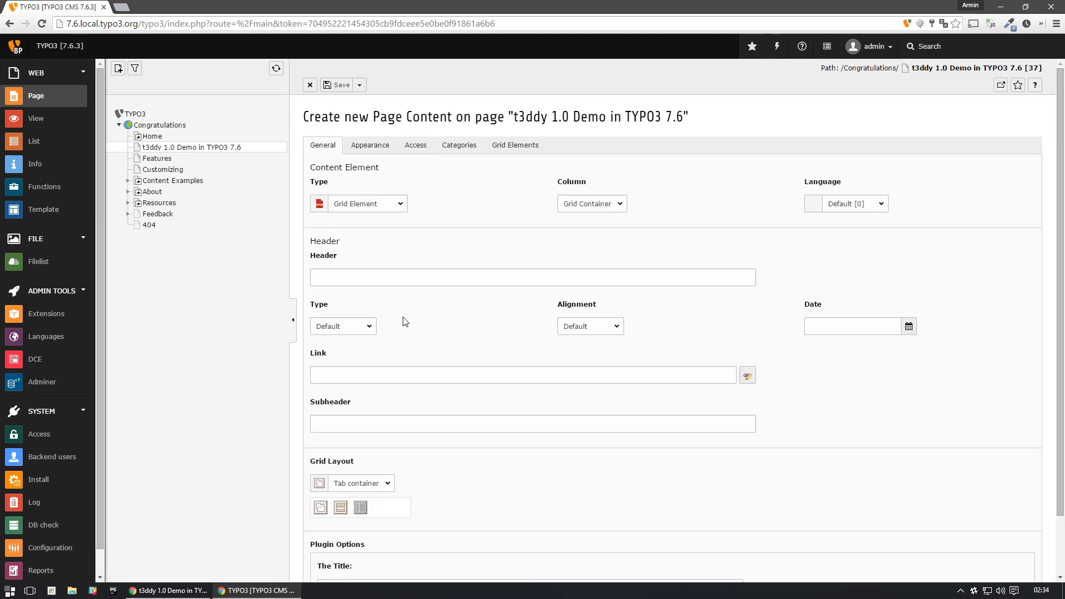
- Give the new element the header "Second Tab" and the grid layout T3ddy Item, then save and close it
{"action": "left_click", "coordinate": [362, 273]}
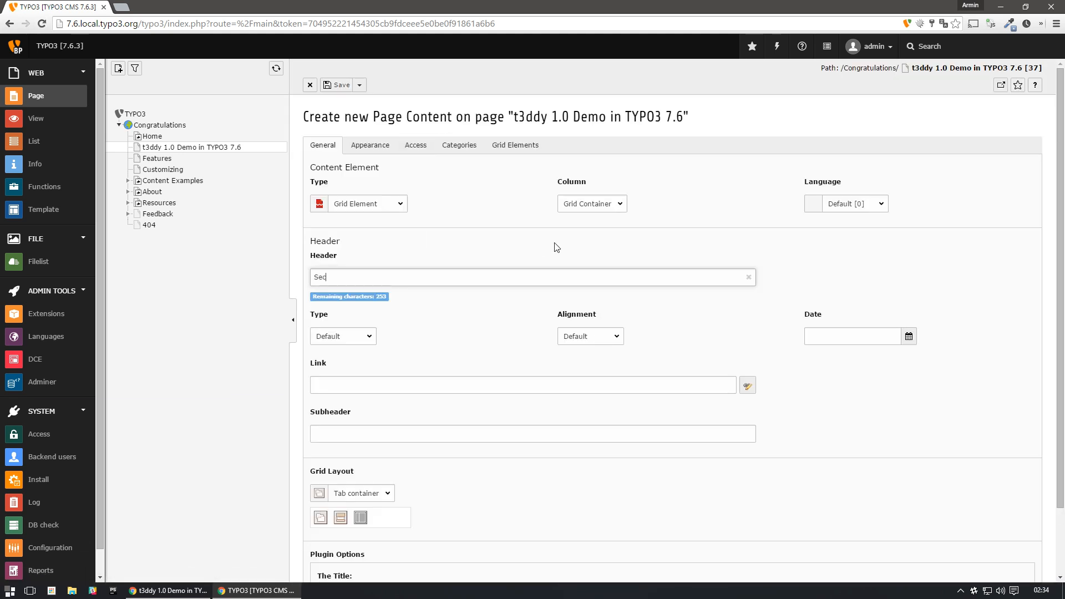
{"action": "scroll", "coordinate": [549, 266], "scroll_direction": "down", "scroll_amount": 2}
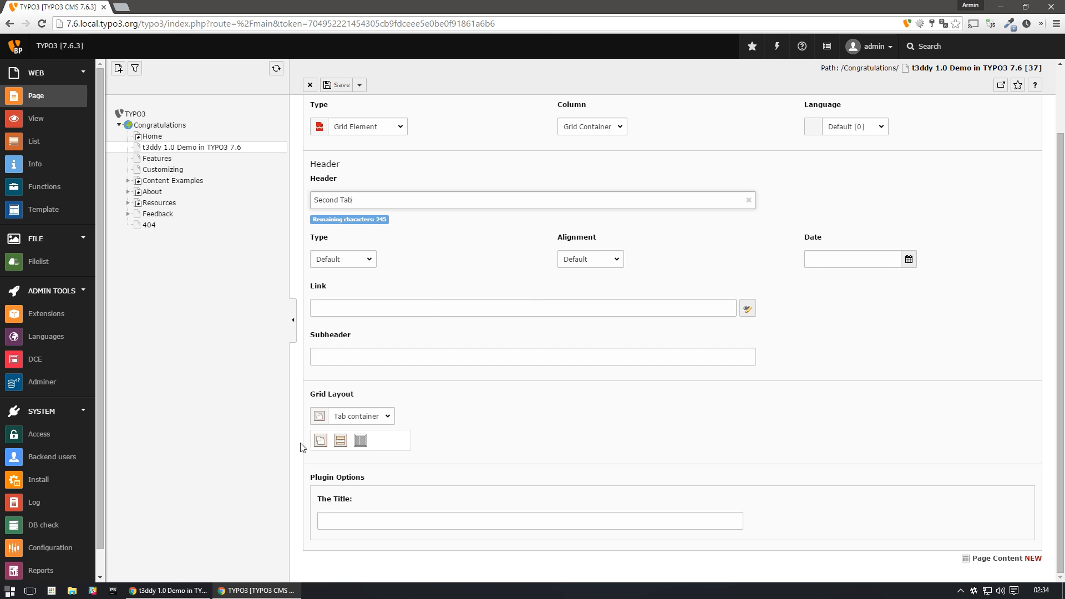
{"action": "left_click", "coordinate": [357, 420]}
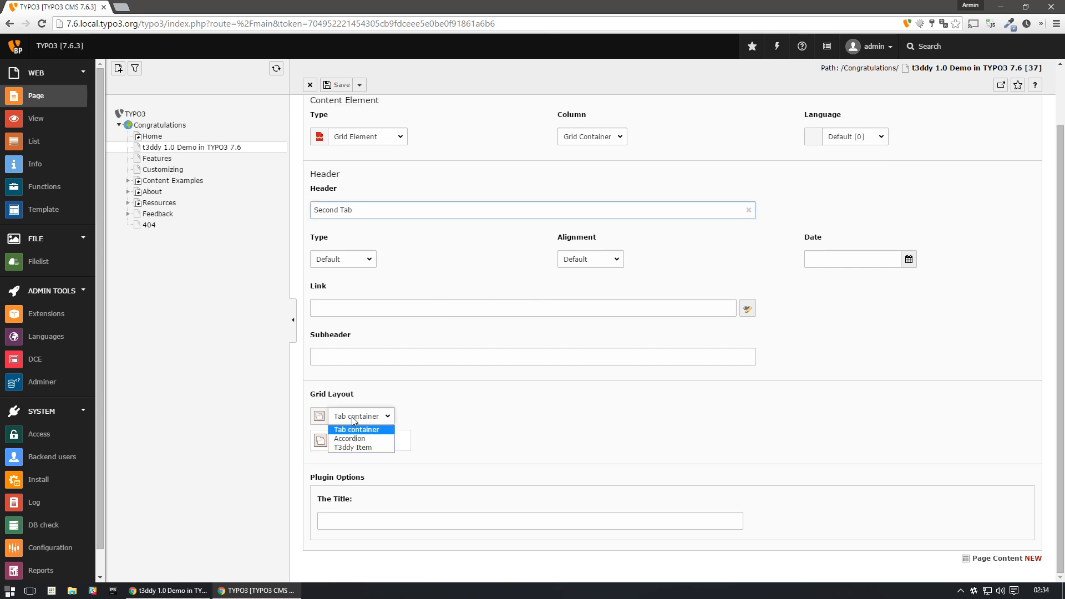
{"action": "left_click", "coordinate": [355, 447]}
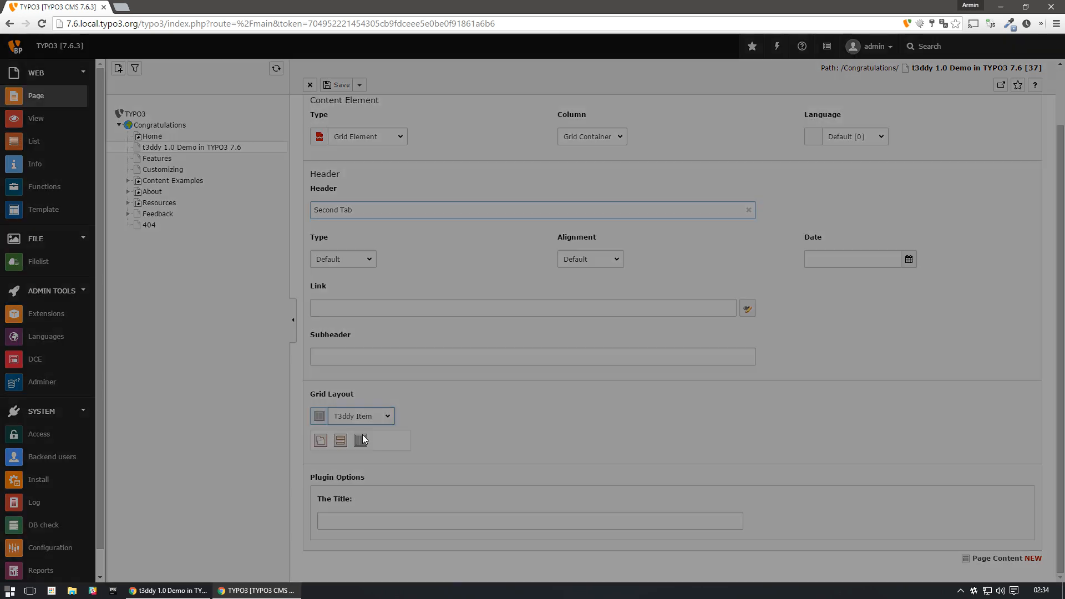
{"action": "left_click", "coordinate": [662, 340]}
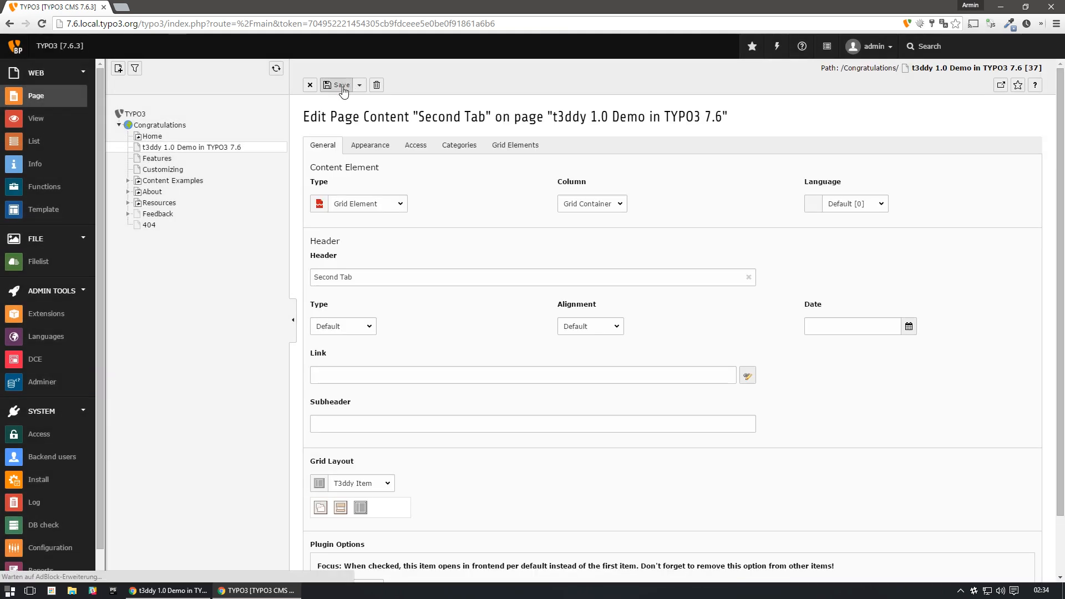
{"action": "left_click", "coordinate": [359, 85]}
{"action": "left_click", "coordinate": [361, 133]}
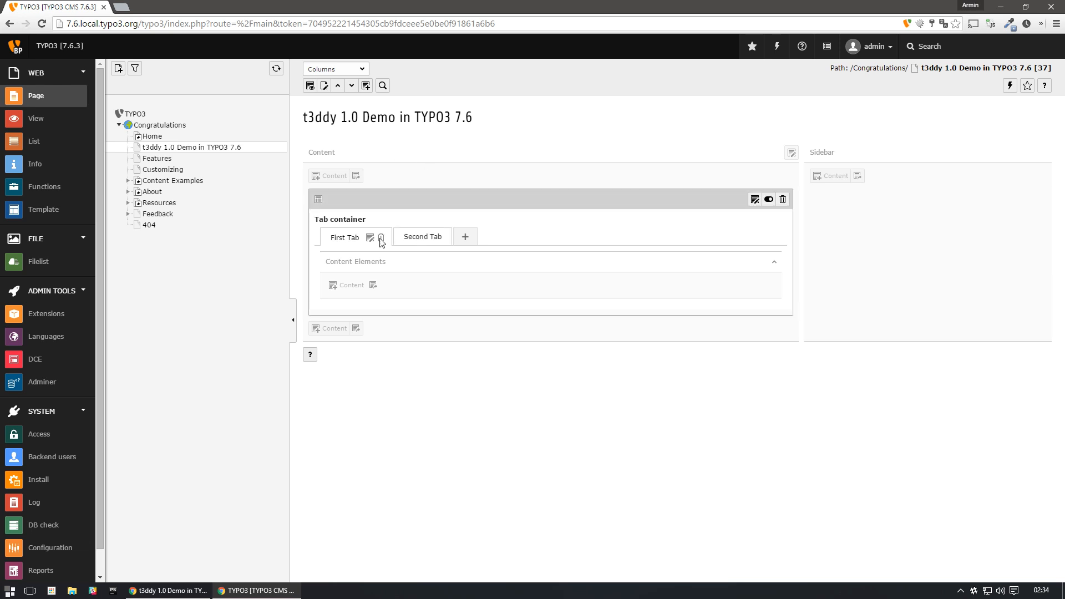
- Add a Header Only element with the header "Headline A" inside First Tab, then save and close it
{"action": "left_click", "coordinate": [410, 239]}
{"action": "left_click", "coordinate": [339, 243]}
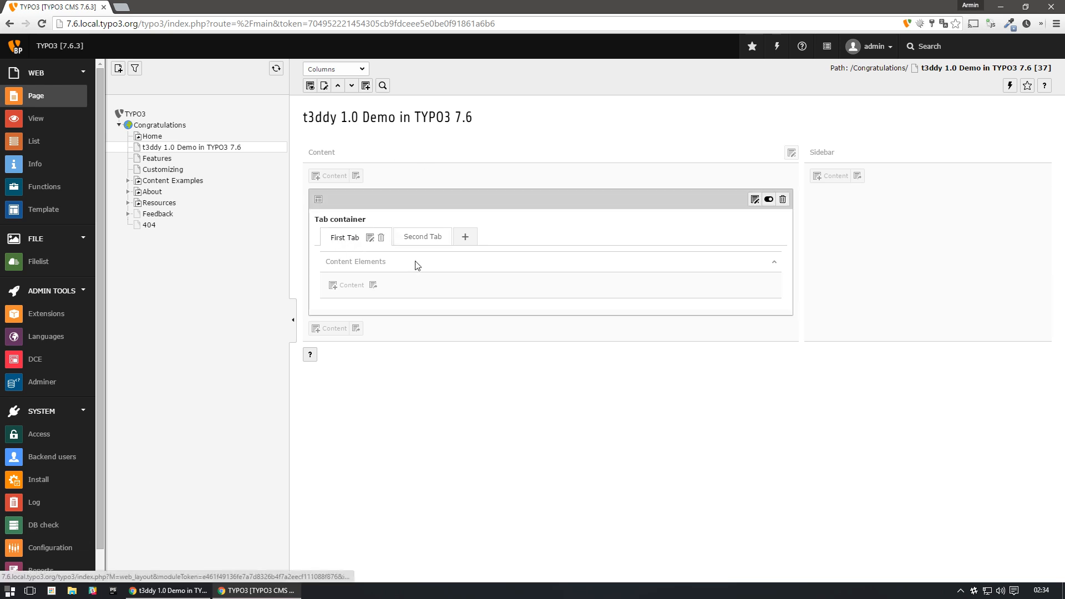
{"action": "left_click", "coordinate": [346, 285]}
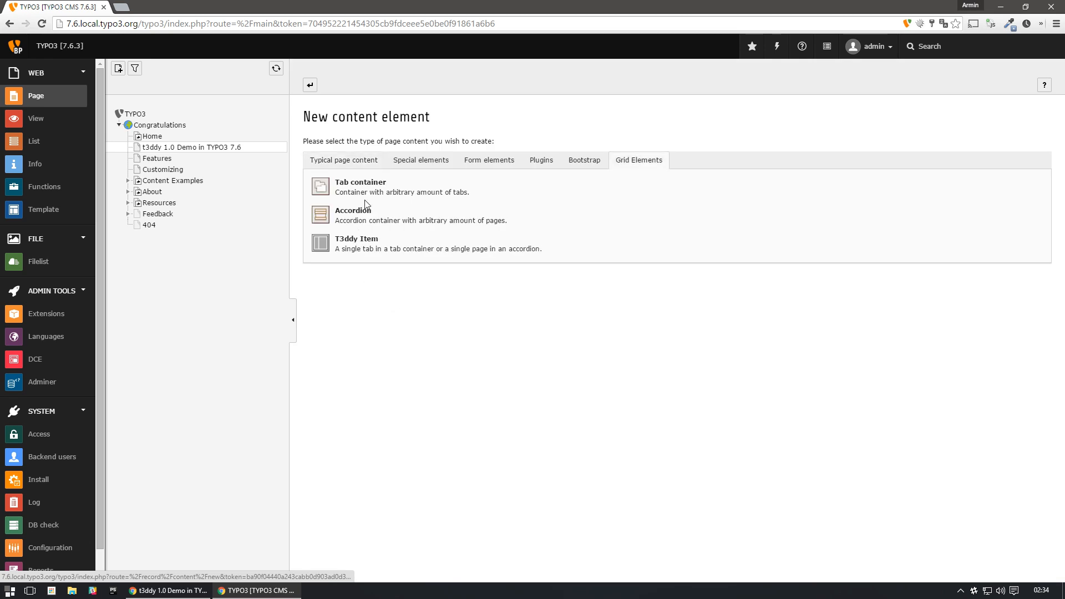
{"action": "left_click", "coordinate": [355, 163]}
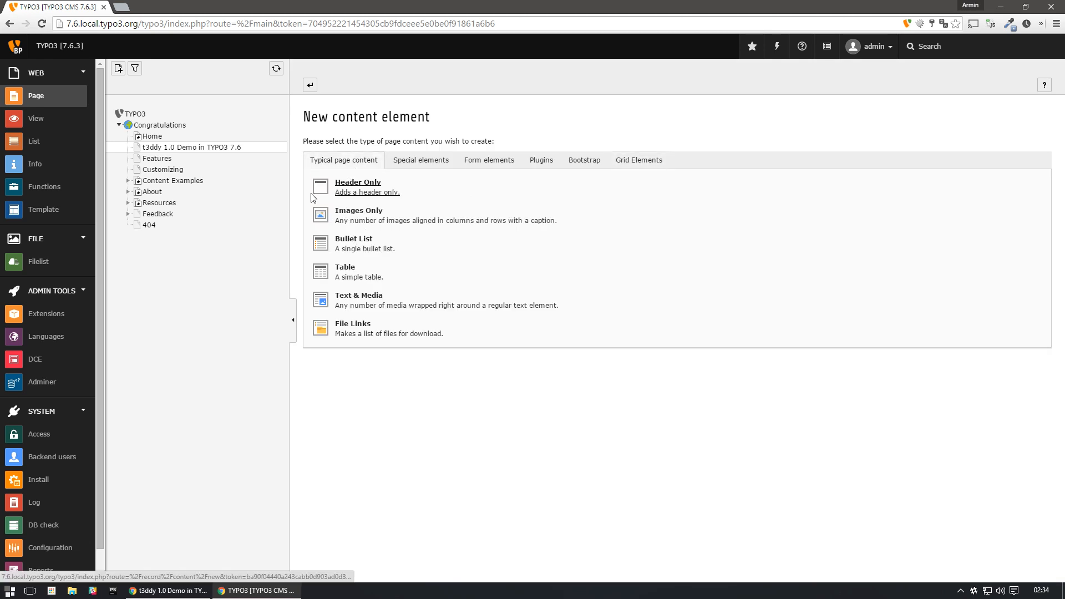
{"action": "left_click", "coordinate": [344, 190]}
{"action": "left_click", "coordinate": [360, 279]}
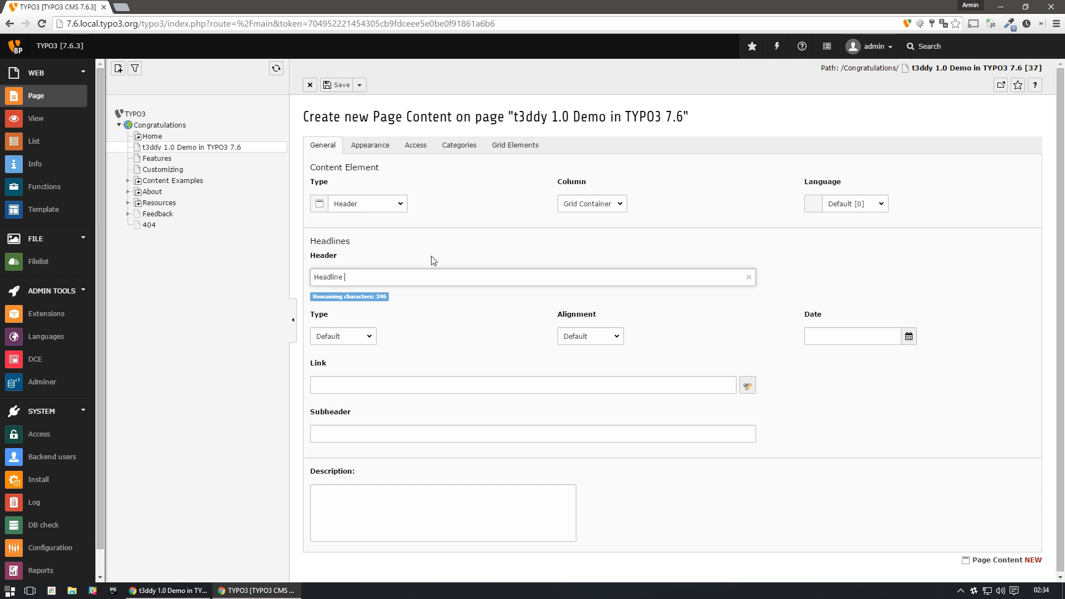
{"action": "left_click", "coordinate": [359, 85]}
{"action": "left_click", "coordinate": [367, 126]}
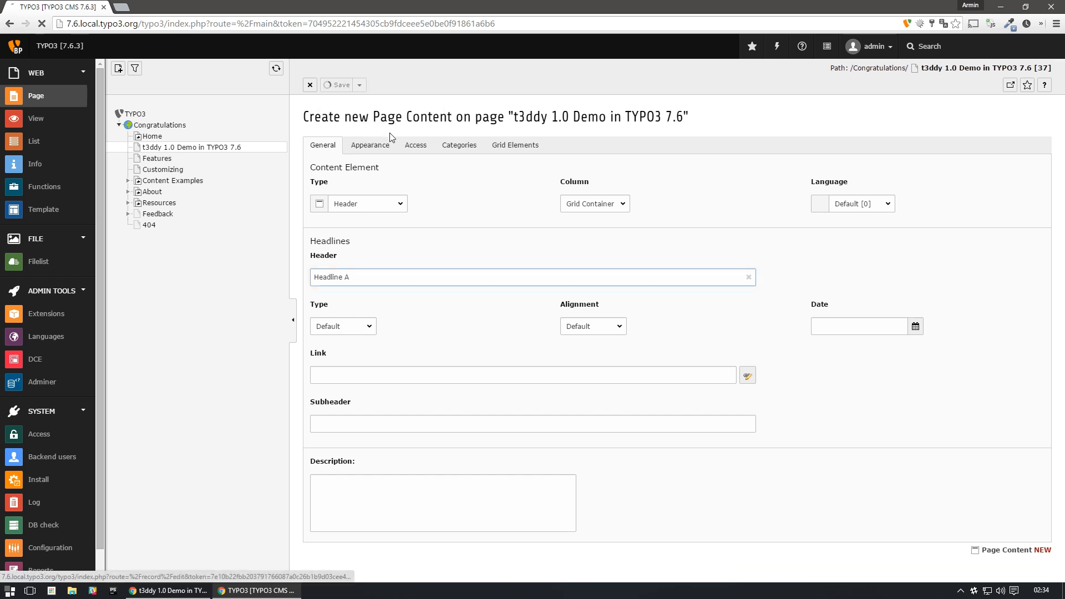
- Add a Header Only element with the header "Headline B" inside Second Tab, then save and close it
{"action": "left_click", "coordinate": [429, 237]}
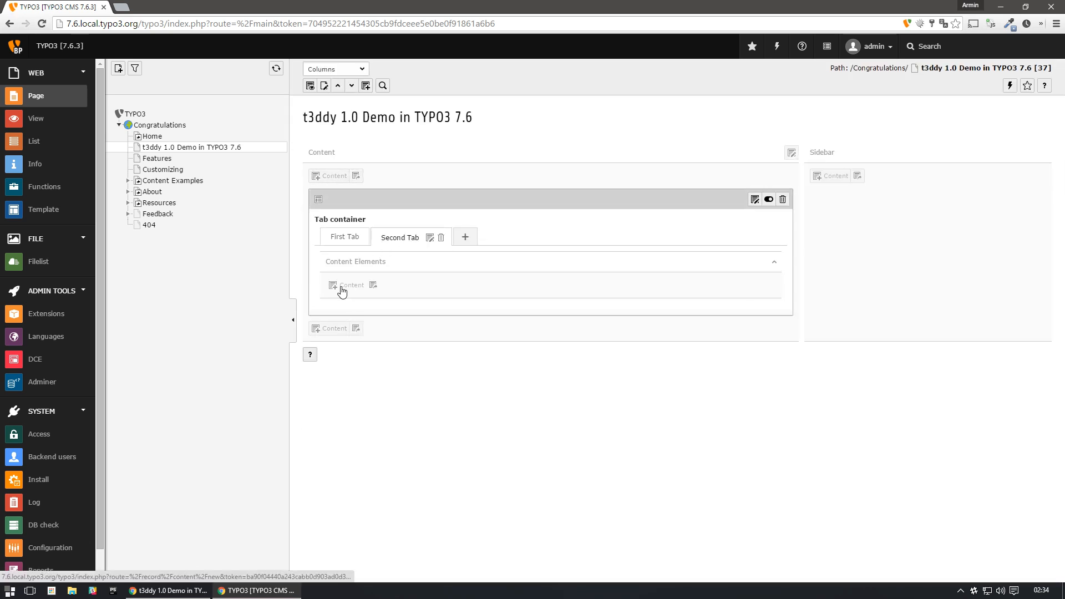
{"action": "left_click", "coordinate": [341, 288]}
{"action": "left_click", "coordinate": [351, 192]}
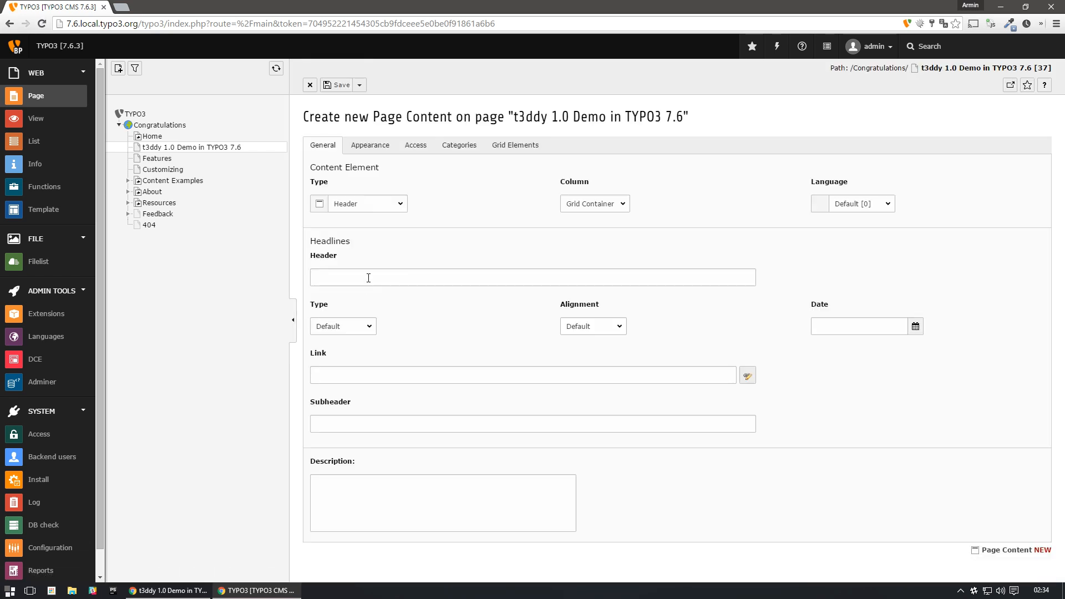
{"action": "left_click", "coordinate": [368, 278]}
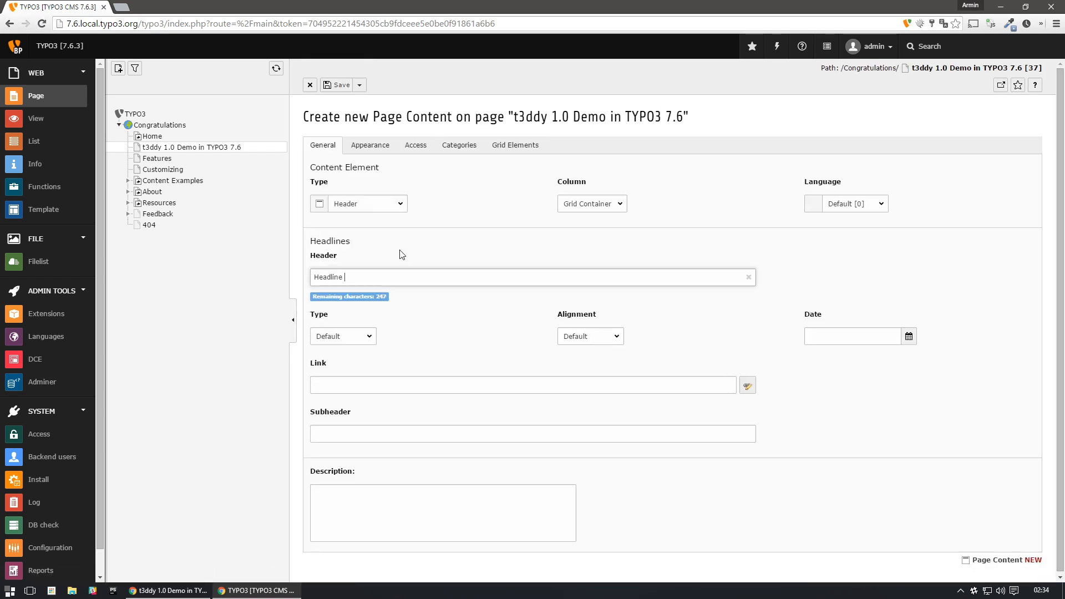
{"action": "left_click", "coordinate": [451, 360]}
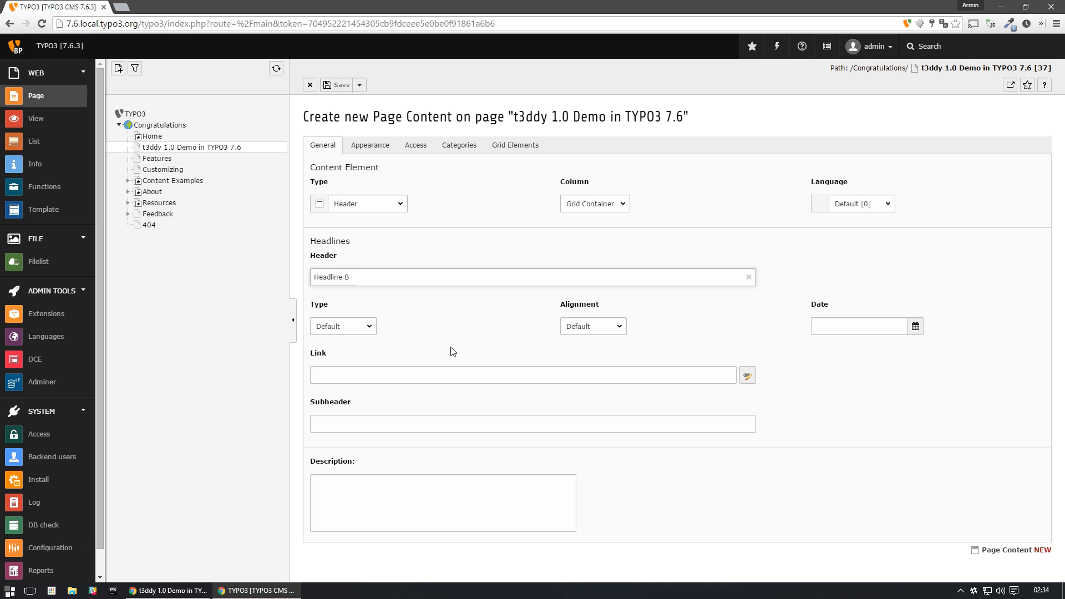
{"action": "left_click", "coordinate": [359, 85]}
{"action": "left_click", "coordinate": [368, 124]}
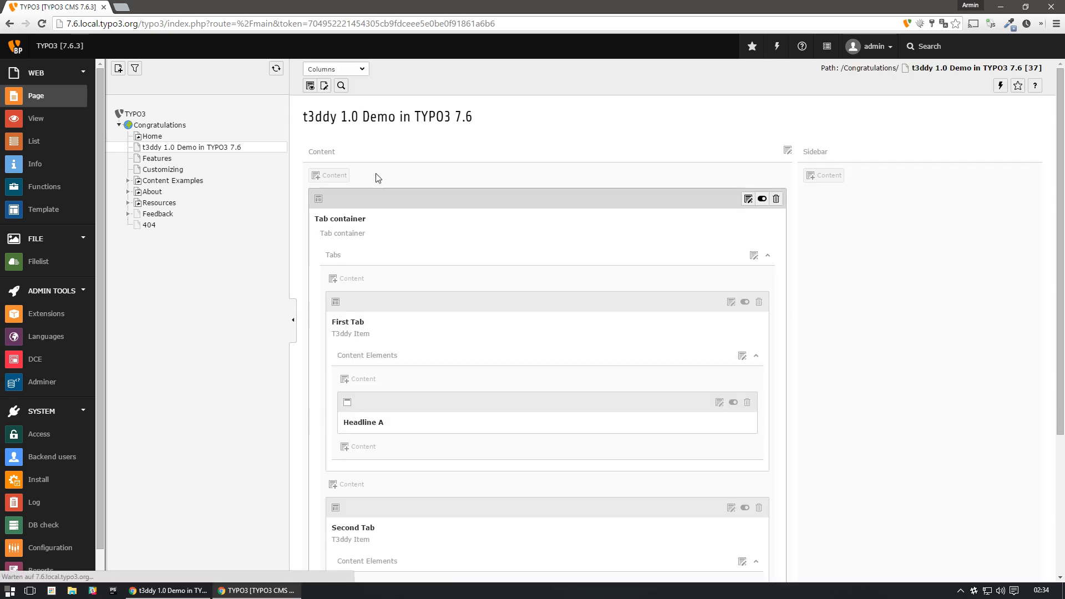
- Examine the contents of First Tab and Second Tab in the backend and in the front-end page window
{"action": "left_click", "coordinate": [345, 238]}
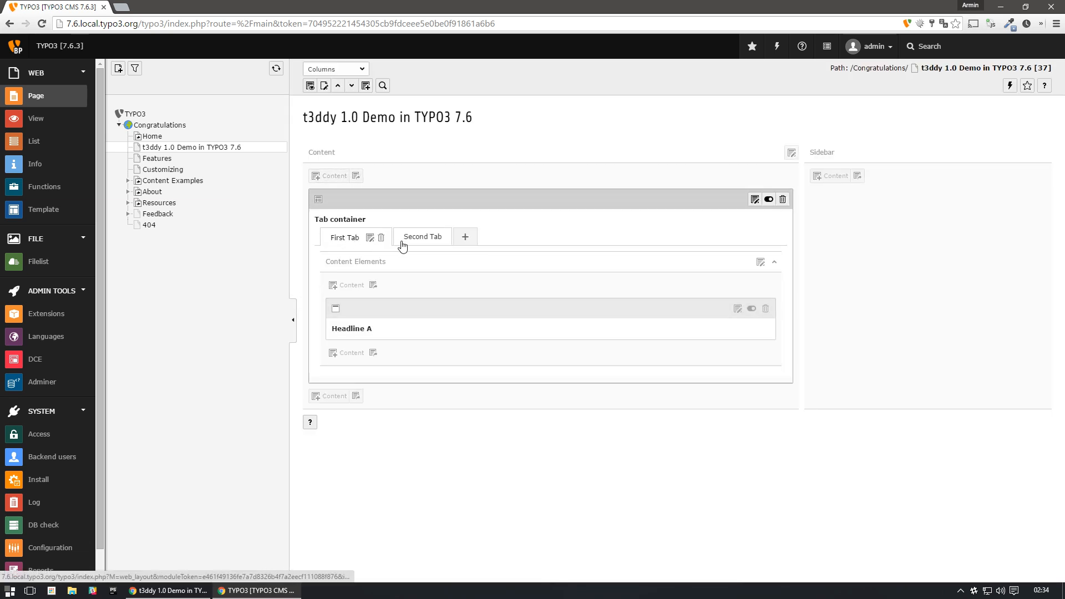
{"action": "left_click", "coordinate": [402, 239]}
{"action": "left_click", "coordinate": [348, 237]}
{"action": "left_click", "coordinate": [402, 238]}
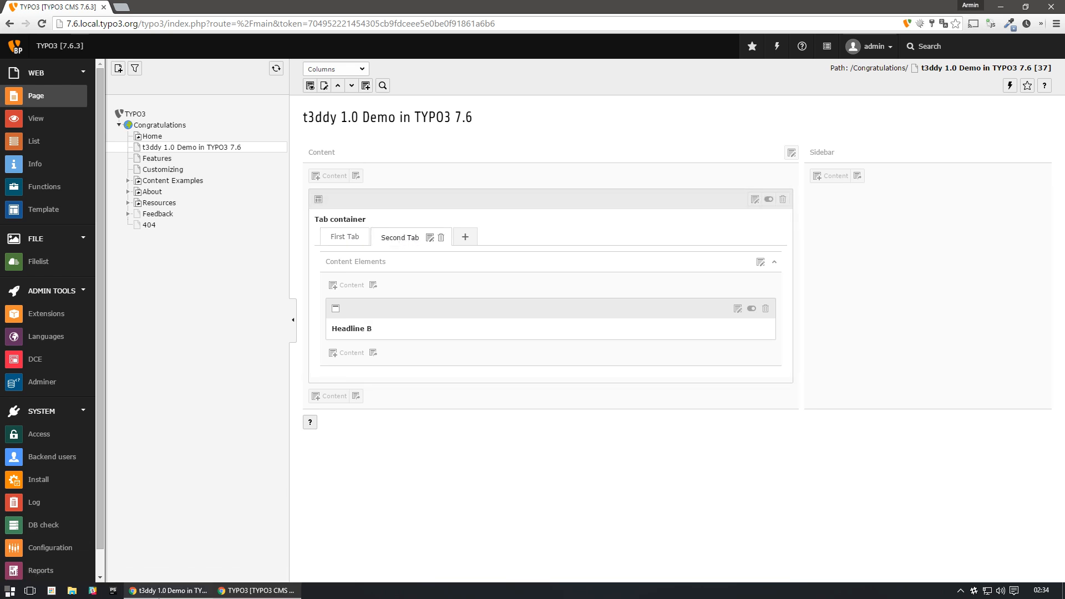
{"action": "left_click", "coordinate": [168, 590]}
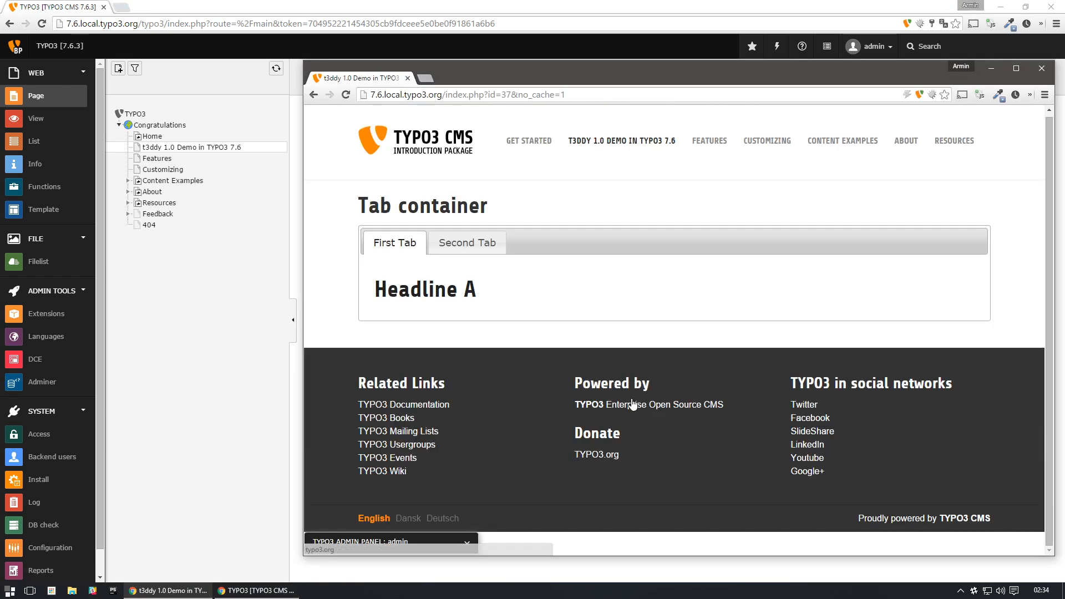
{"action": "left_click", "coordinate": [488, 243]}
{"action": "left_click", "coordinate": [419, 244]}
{"action": "left_click", "coordinate": [479, 248]}
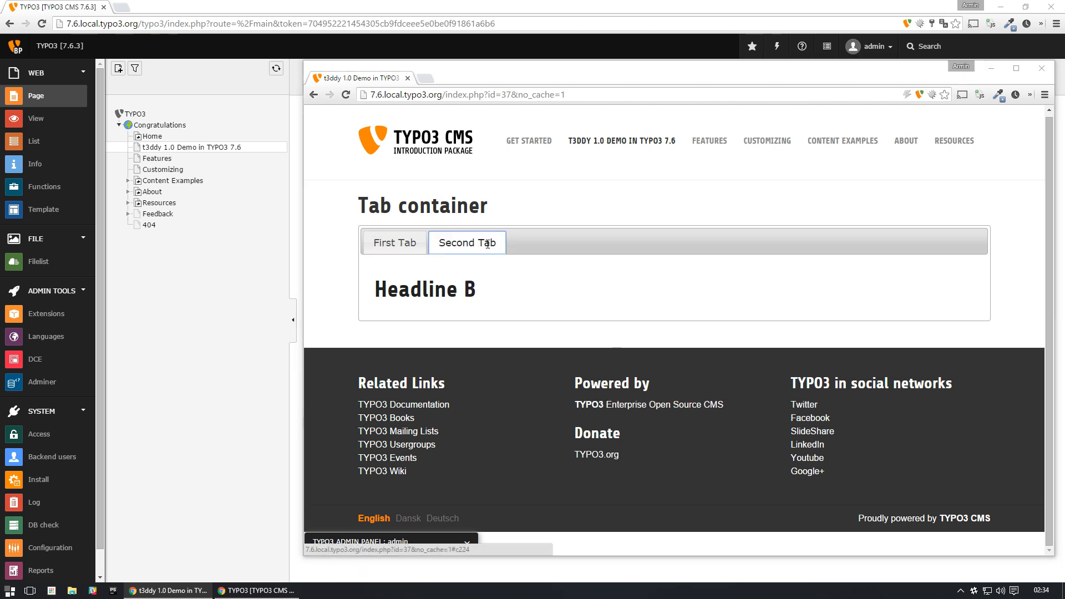
- Move Second Tab in front of First Tab in the backend, then reload the front-end page to check the tab order
{"action": "key", "text": "alt+Tab"}
{"action": "left_click_drag", "start_coordinate": [396, 232], "coordinate": [330, 247]}
{"action": "key", "text": "alt+Tab"}
{"action": "key", "text": "F5"}
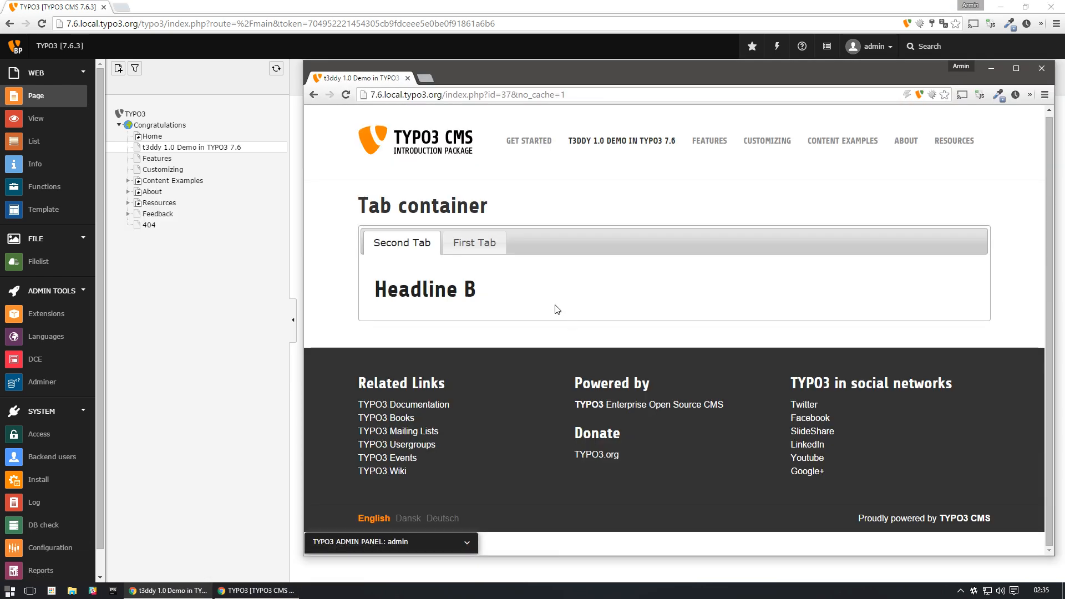
- Return to the backend window and move Second Tab back behind First Tab
{"action": "key", "text": "alt+Tab"}
{"action": "left_click_drag", "start_coordinate": [340, 235], "coordinate": [439, 239]}
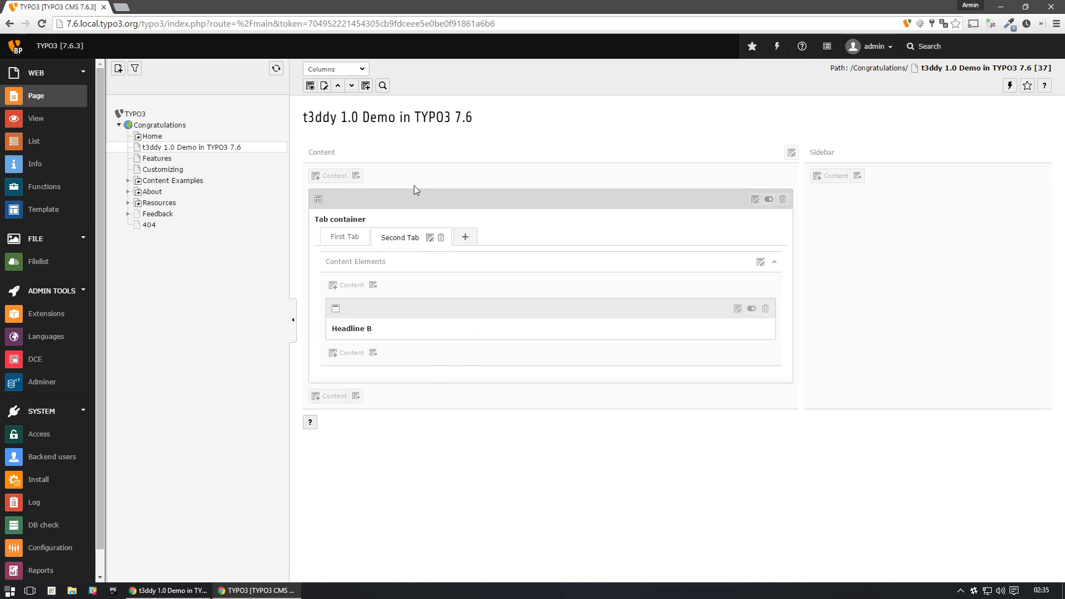
- Add an Accordion grid element with the header "Accordion" below the tab container, then save and close it
{"action": "left_click", "coordinate": [332, 398]}
{"action": "left_click", "coordinate": [639, 161]}
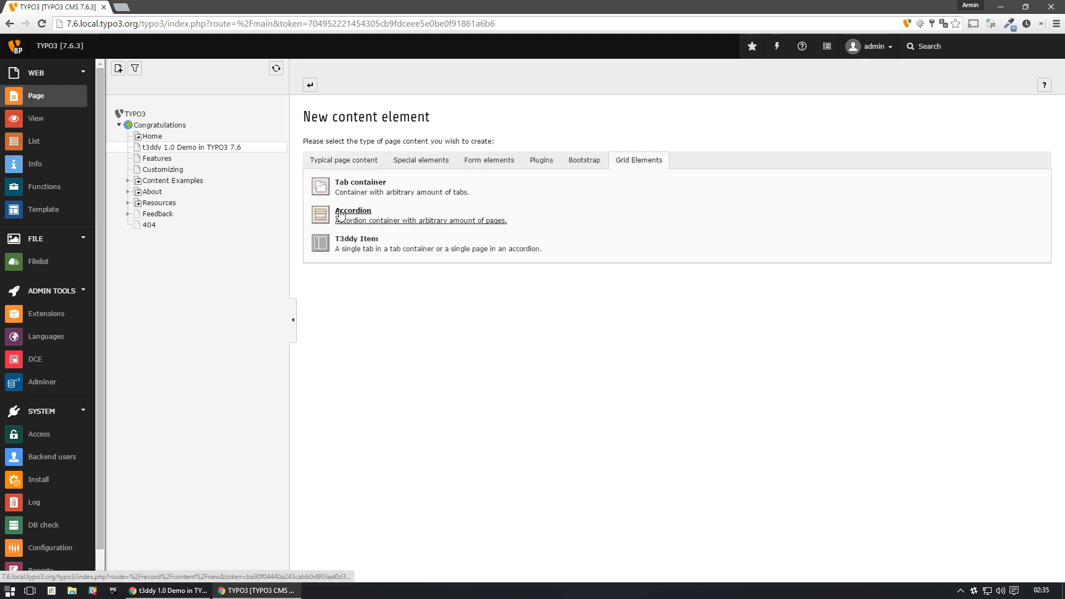
{"action": "left_click", "coordinate": [341, 216]}
{"action": "left_click", "coordinate": [386, 272]}
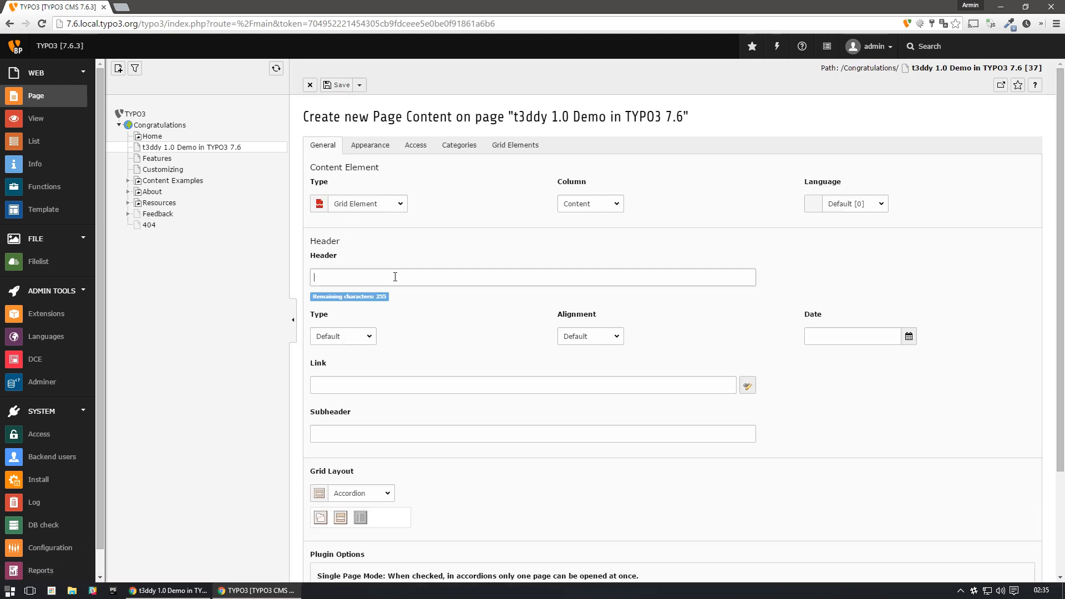
{"action": "type", "text": "Accordion"}
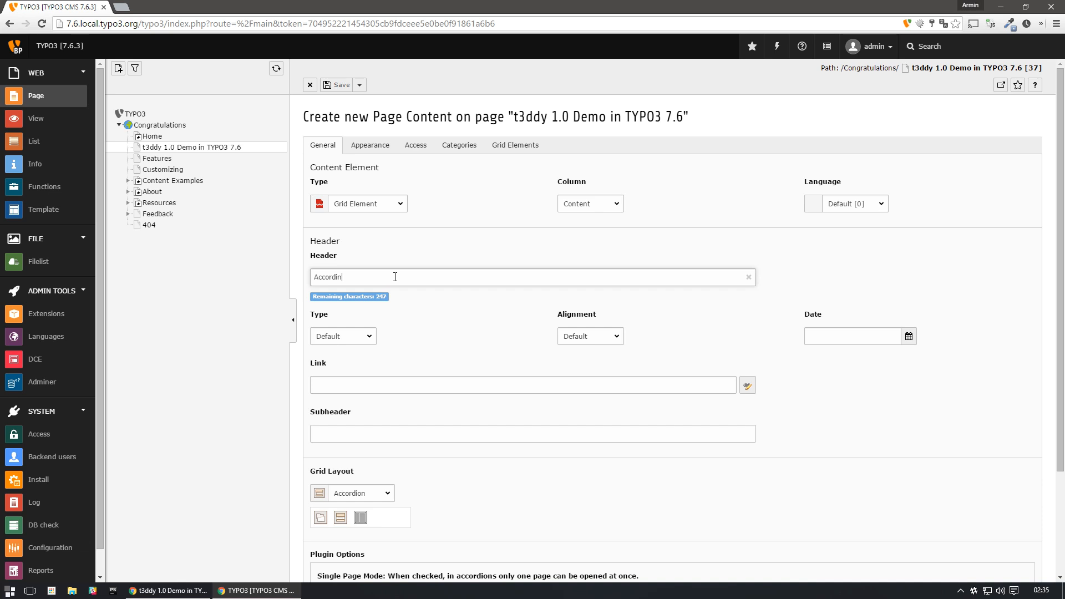
{"action": "left_click", "coordinate": [360, 85]}
{"action": "left_click", "coordinate": [356, 128]}
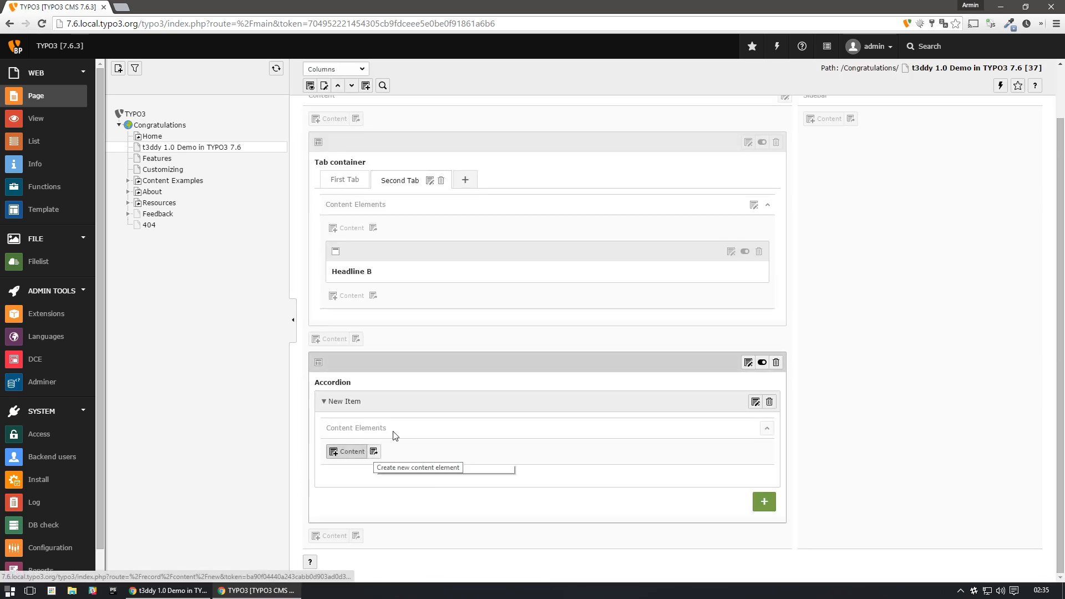
- Add a Header Only element with the header "Headline A" inside the accordion's New Item panel, then save and close it
{"action": "left_click", "coordinate": [346, 453]}
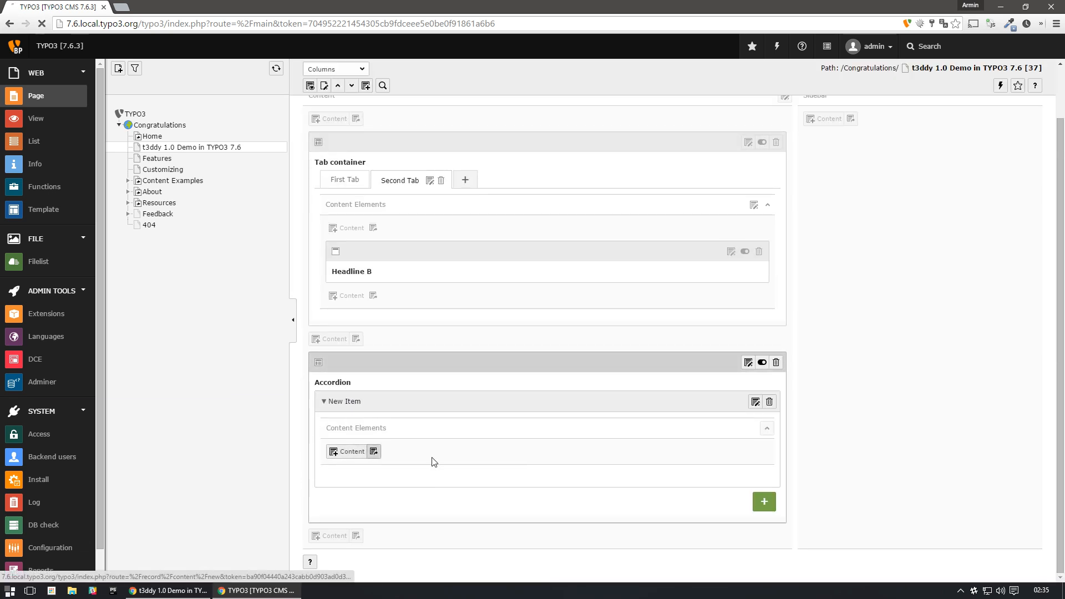
{"action": "left_click", "coordinate": [344, 161]}
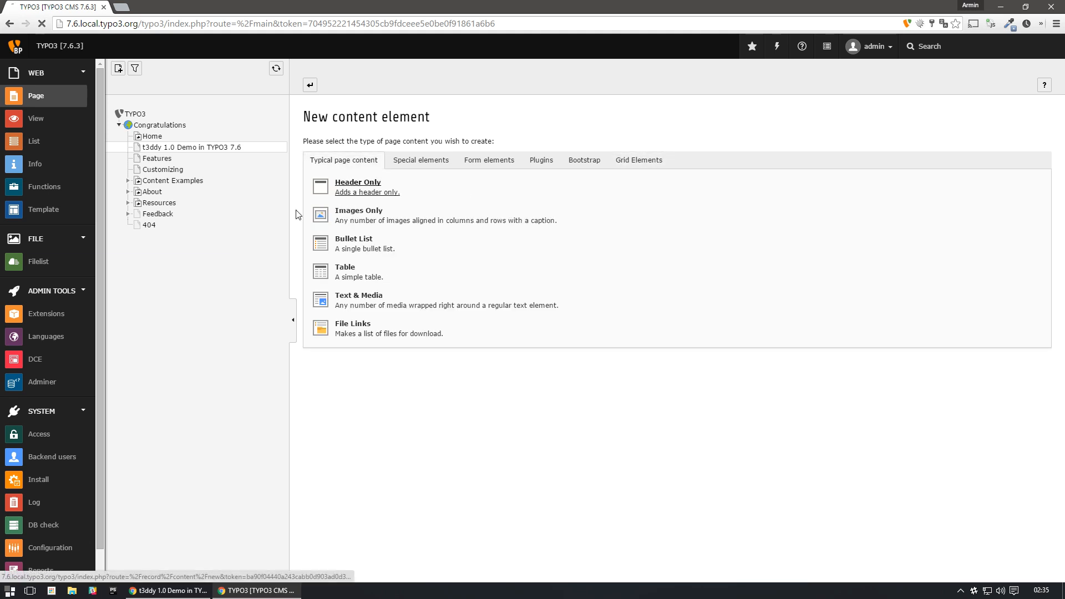
{"action": "left_click", "coordinate": [356, 185]}
{"action": "left_click", "coordinate": [348, 277]}
{"action": "type", "text": "Headli"}
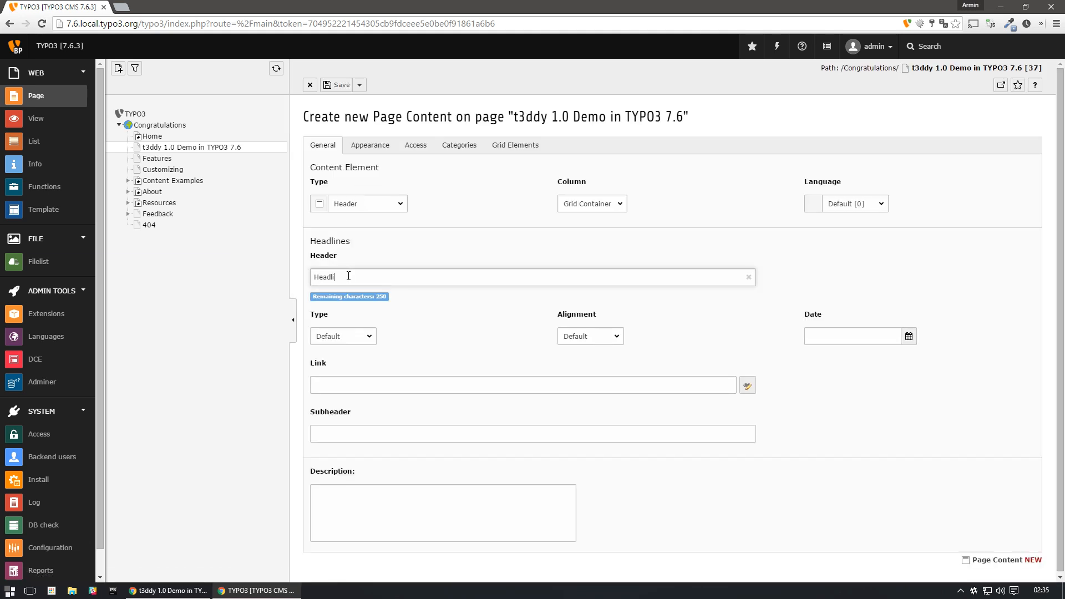
{"action": "type", "text": "ne A"}
{"action": "left_click", "coordinate": [360, 84]}
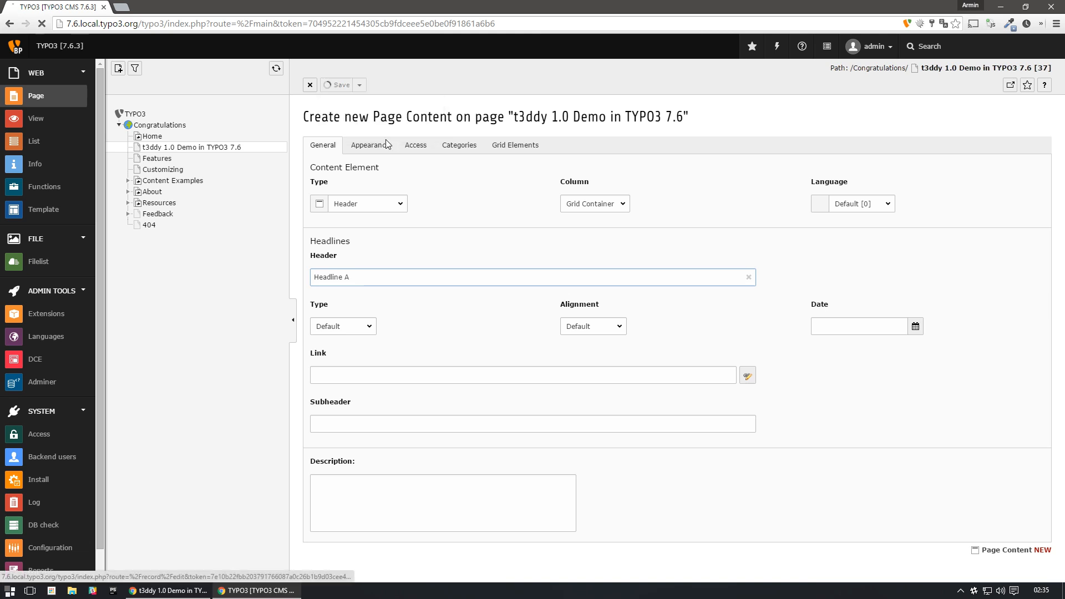
{"action": "left_click", "coordinate": [386, 138]}
- Add another accordion item with the header "Second panel", then save and close it
{"action": "scroll", "coordinate": [455, 418], "scroll_direction": "down", "scroll_amount": 3}
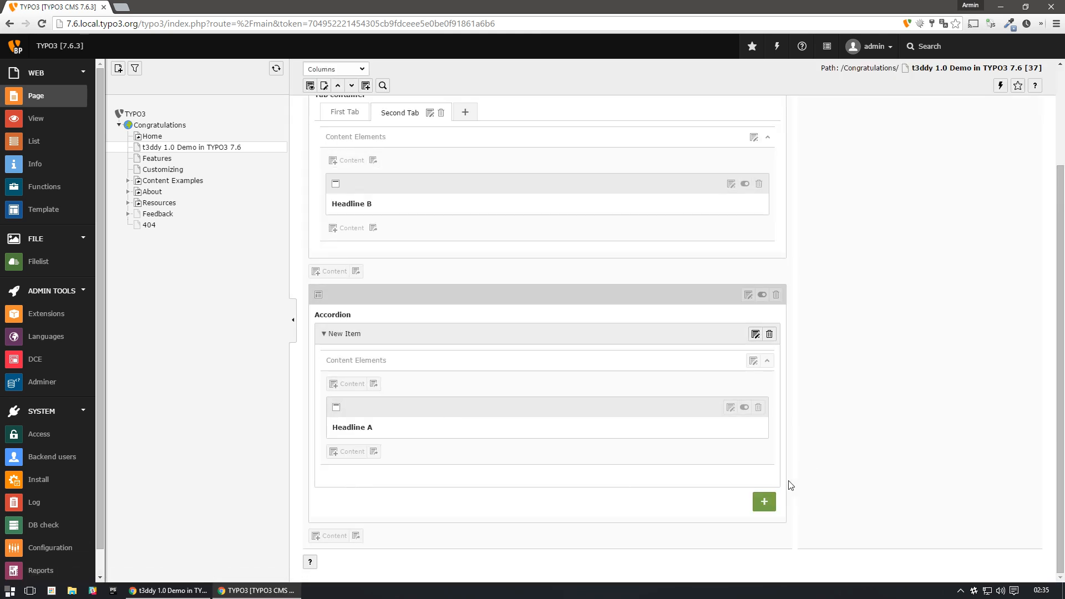
{"action": "left_click", "coordinate": [764, 501]}
{"action": "left_click", "coordinate": [355, 277]}
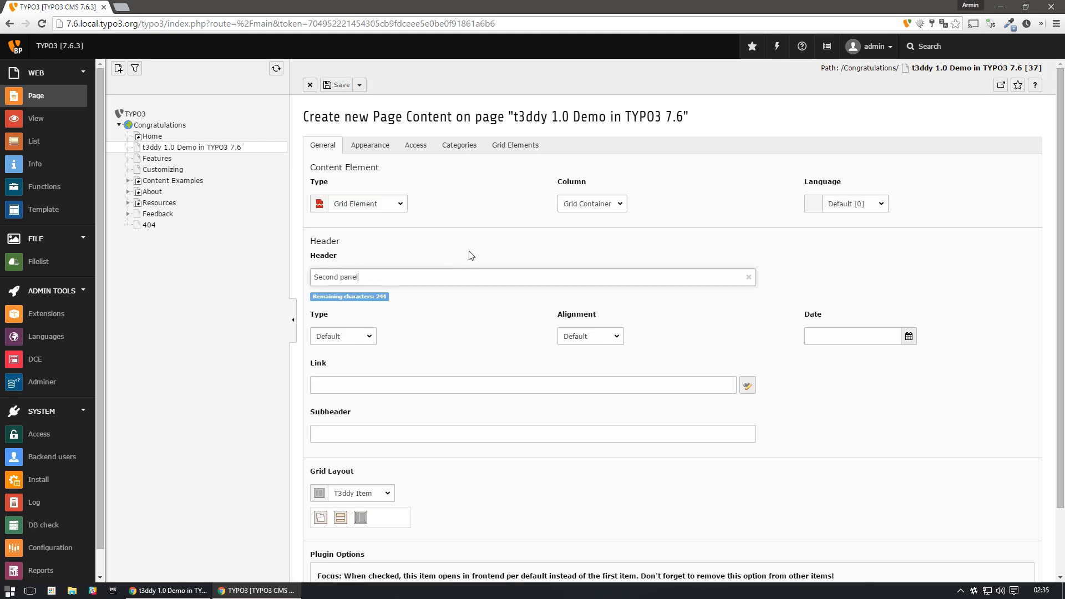
{"action": "left_click", "coordinate": [360, 85]}
{"action": "left_click", "coordinate": [366, 131]}
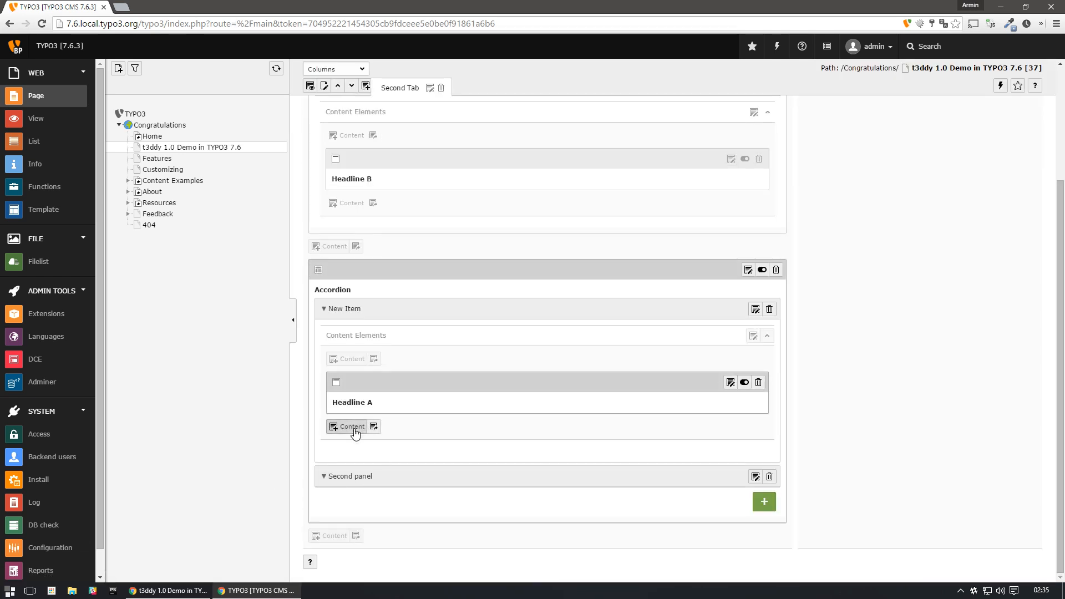
- Add a Header Only element with the header "Headline B" inside Second panel and save it
{"action": "left_click", "coordinate": [354, 479]}
{"action": "left_click", "coordinate": [355, 452]}
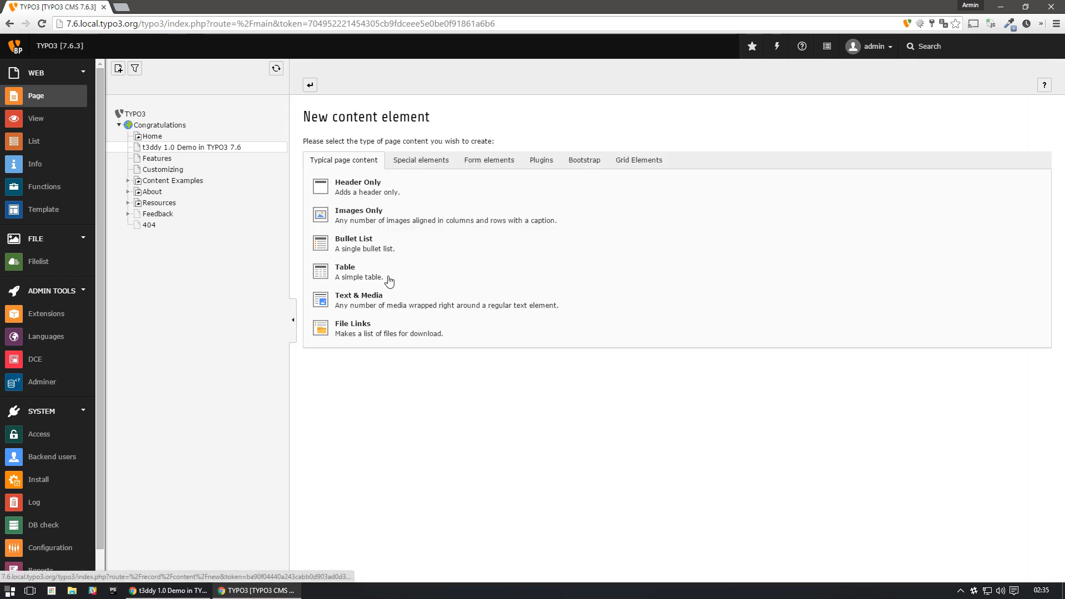
{"action": "left_click", "coordinate": [348, 185]}
{"action": "left_click", "coordinate": [377, 275]}
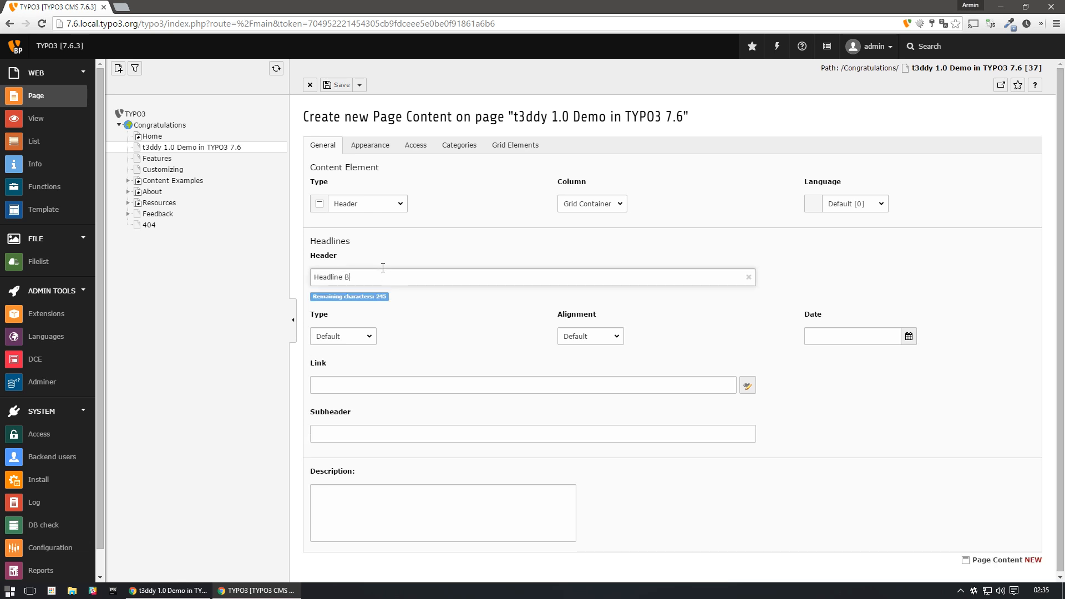
{"action": "left_click", "coordinate": [337, 86]}
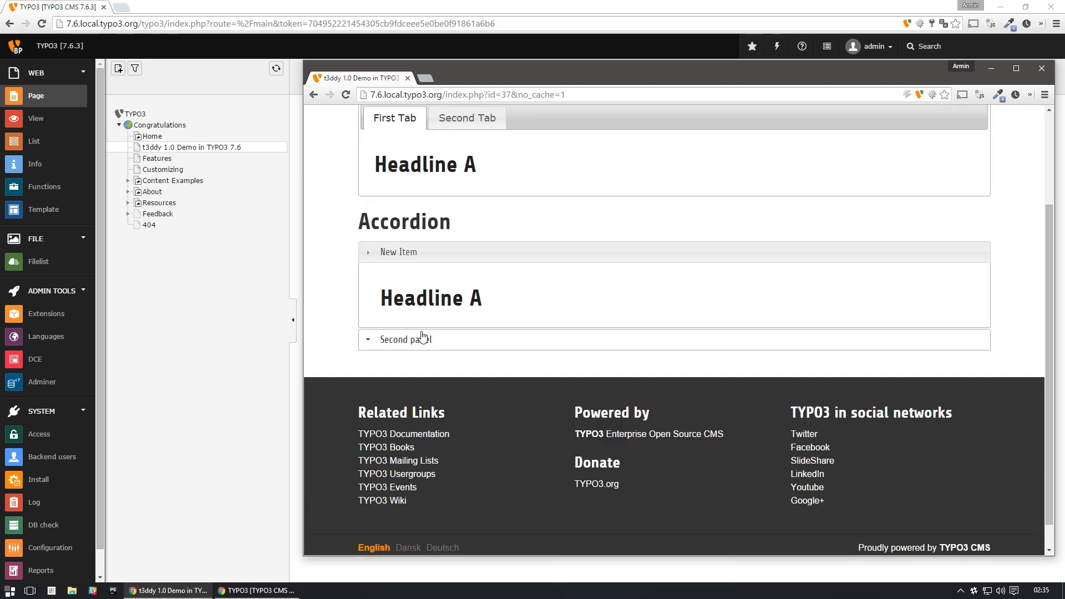
- Switch between Second panel and New Item on the front-end page, then return to the backend and close the Headline B form
{"action": "left_click", "coordinate": [421, 337]}
{"action": "left_click", "coordinate": [433, 254]}
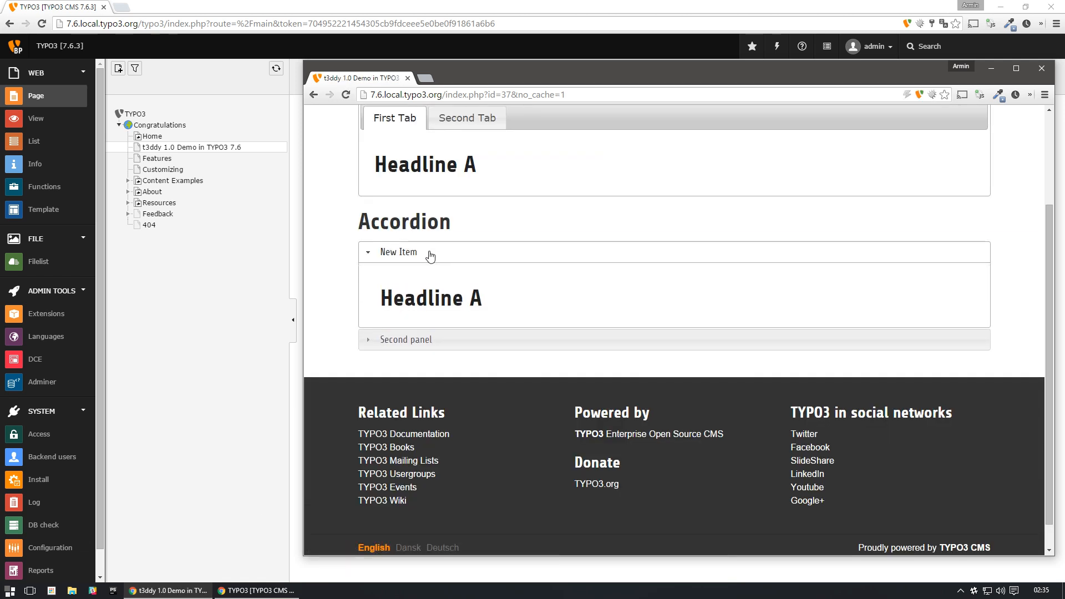
{"action": "left_click", "coordinate": [432, 11]}
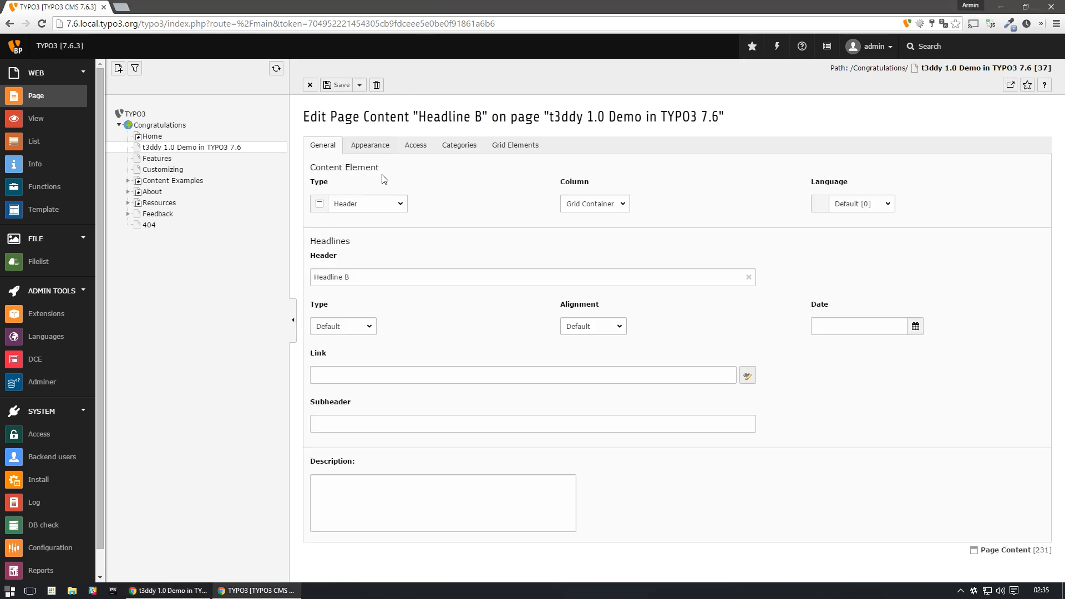
{"action": "left_click", "coordinate": [310, 85]}
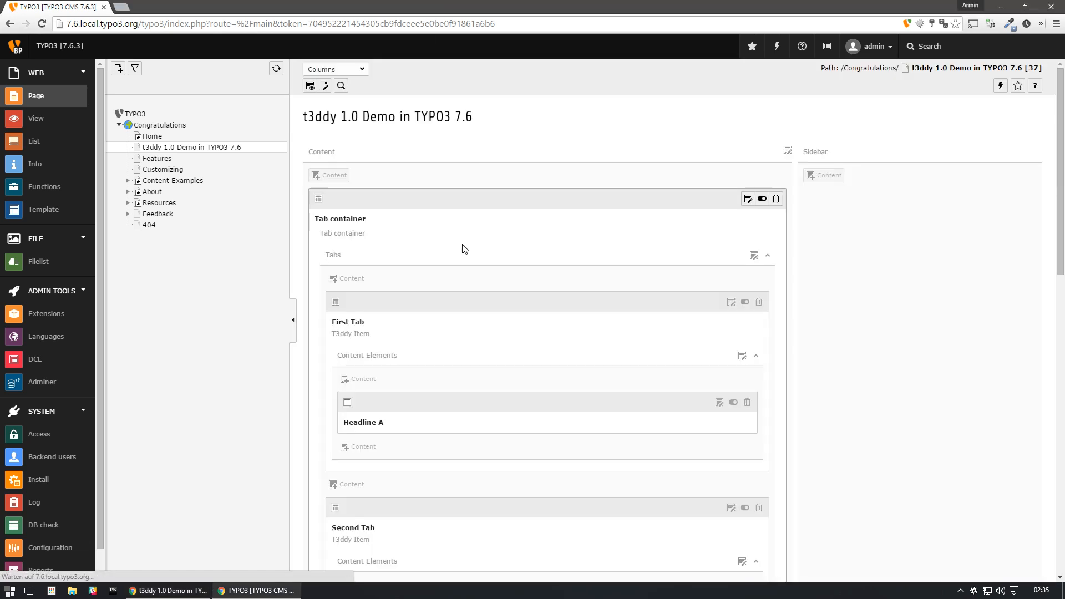
- Edit Second Tab in the tab container, set its Focus plugin option to On and save it
{"action": "scroll", "coordinate": [371, 398], "scroll_direction": "down", "scroll_amount": 5}
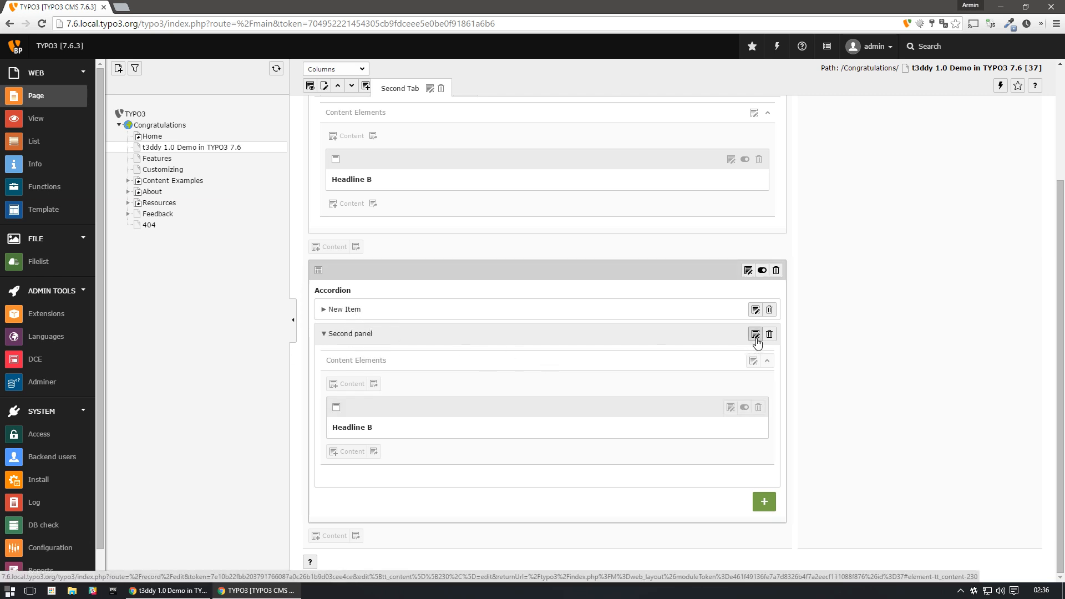
{"action": "scroll", "coordinate": [465, 341], "scroll_direction": "up", "scroll_amount": 1}
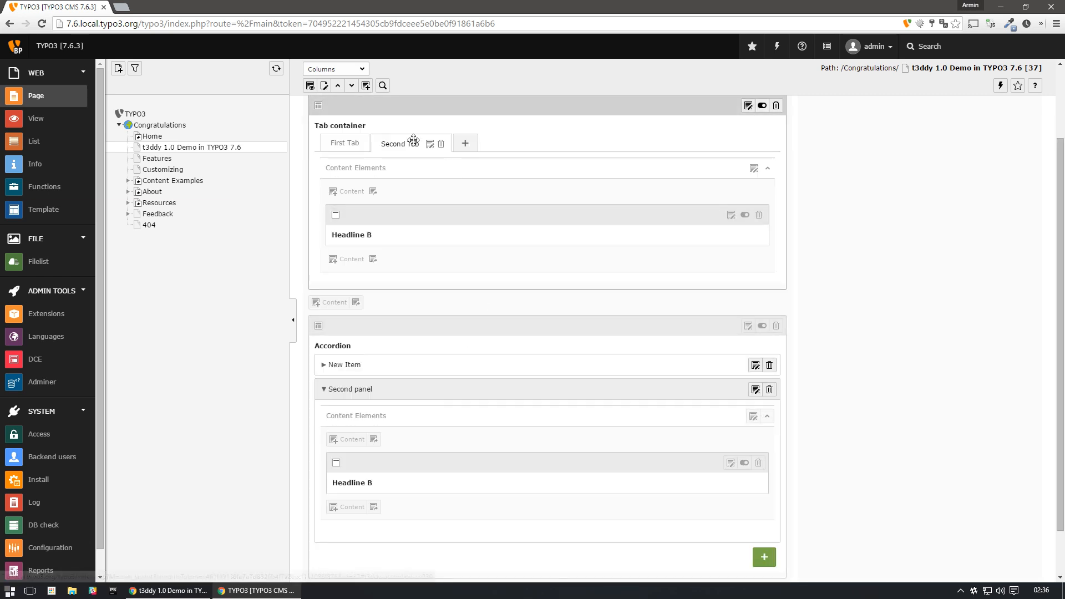
{"action": "left_click", "coordinate": [342, 146]}
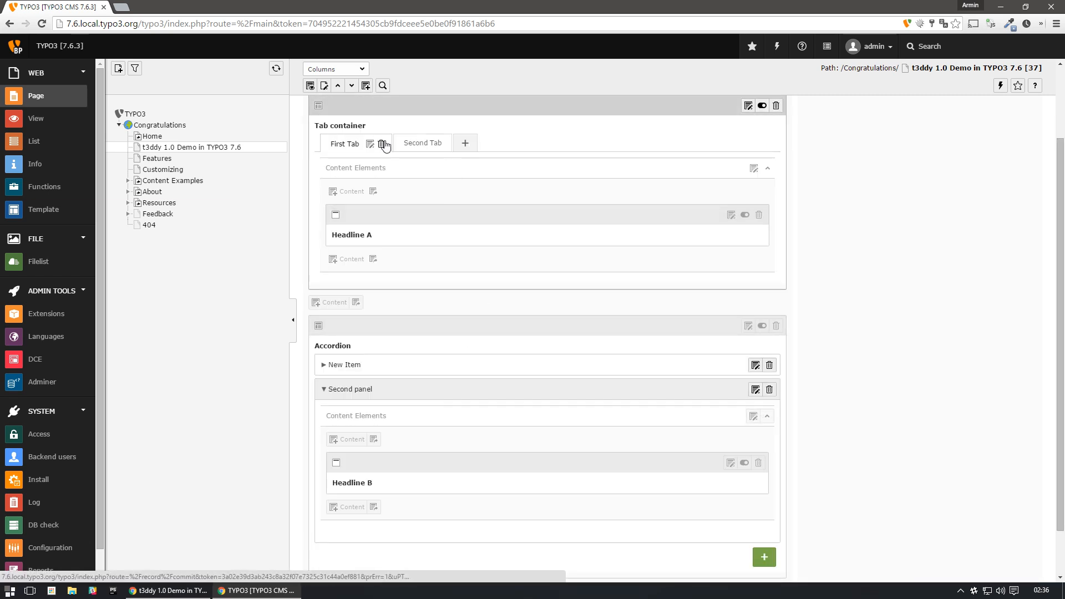
{"action": "left_click", "coordinate": [424, 143]}
{"action": "left_click", "coordinate": [430, 145]}
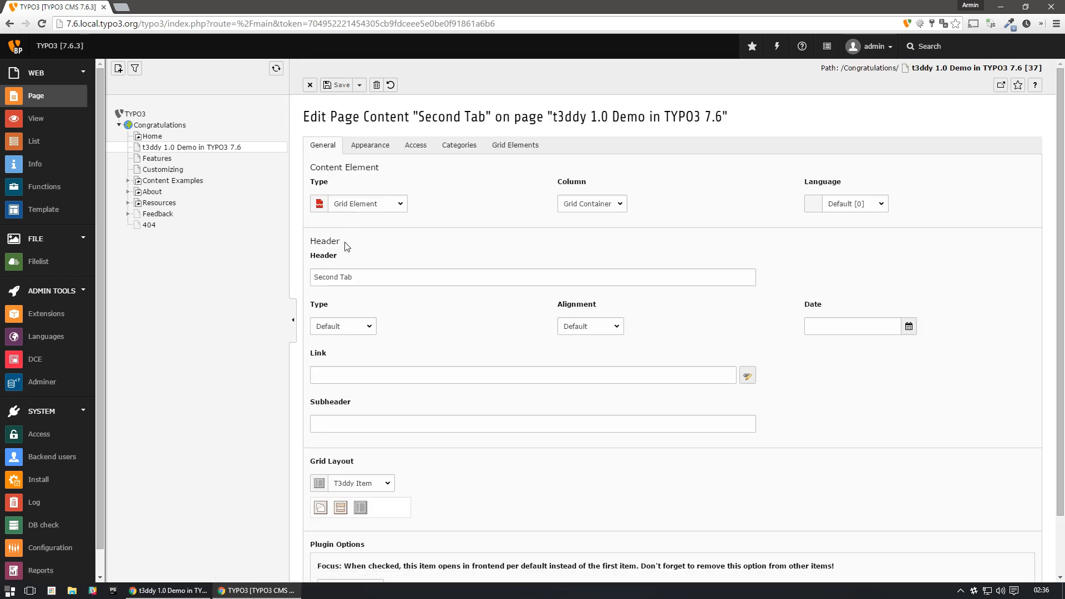
{"action": "scroll", "coordinate": [417, 421], "scroll_direction": "down", "scroll_amount": 2}
{"action": "left_click", "coordinate": [353, 520]}
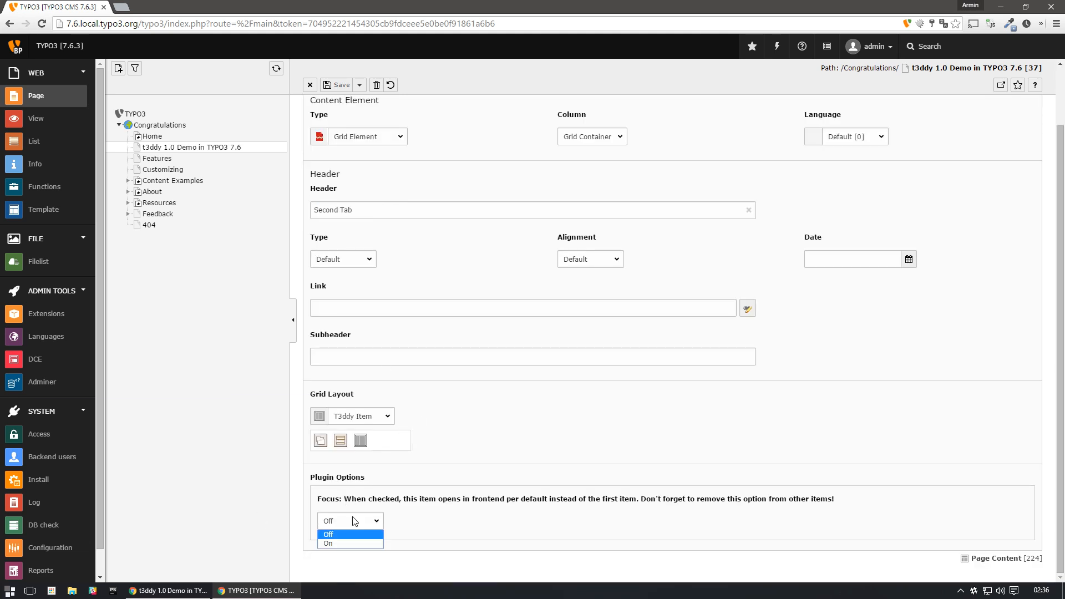
{"action": "left_click", "coordinate": [338, 85]}
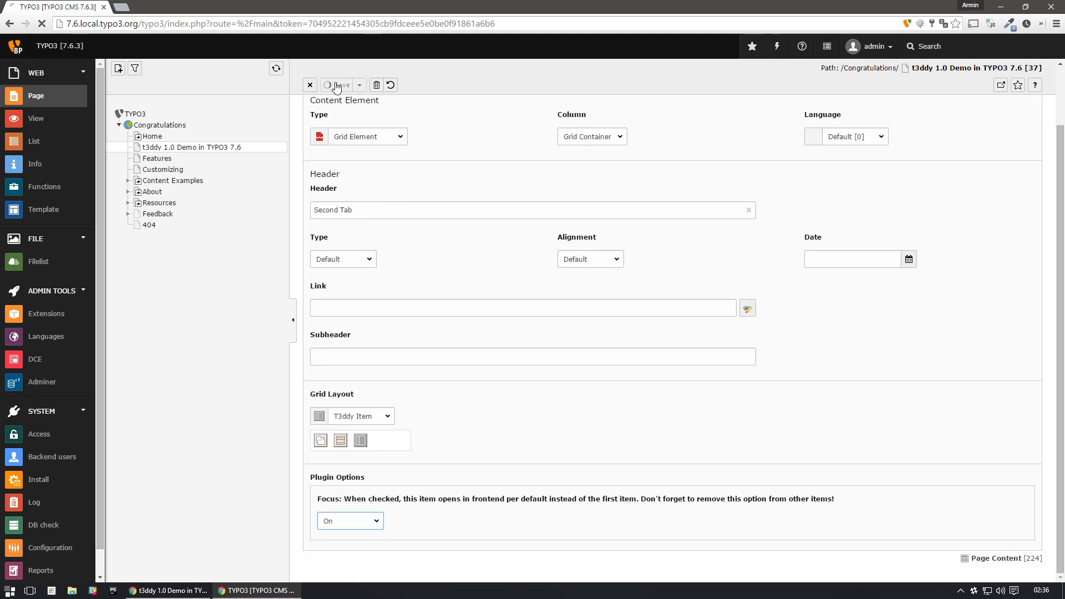
- Reload the front-end page to check which tab opens by default, then return to the backend and close the Second Tab form
{"action": "scroll", "coordinate": [538, 271], "scroll_direction": "up", "scroll_amount": 1}
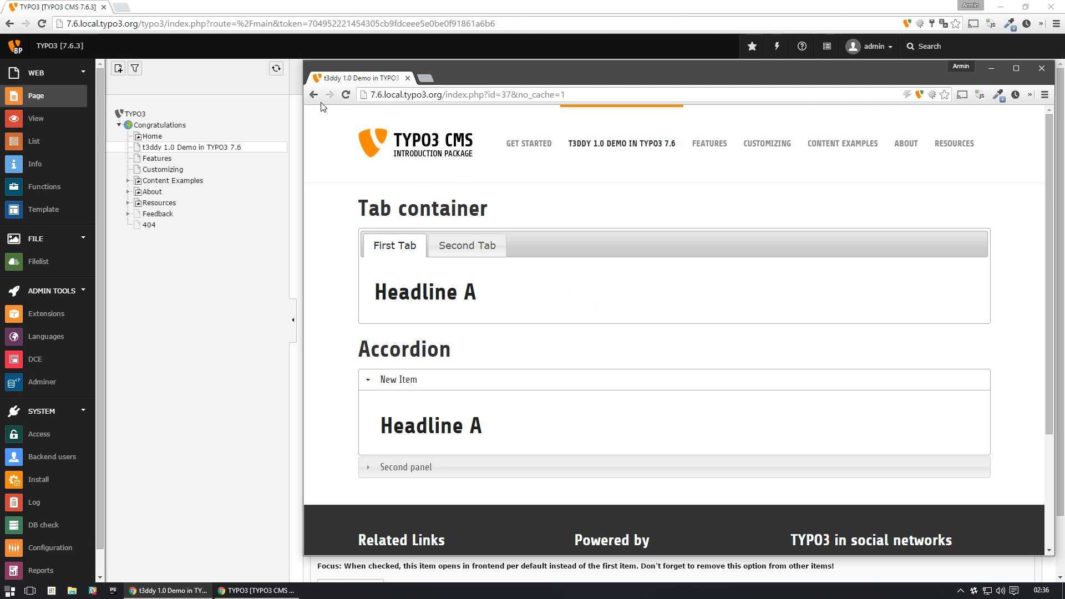
{"action": "left_click", "coordinate": [346, 95]}
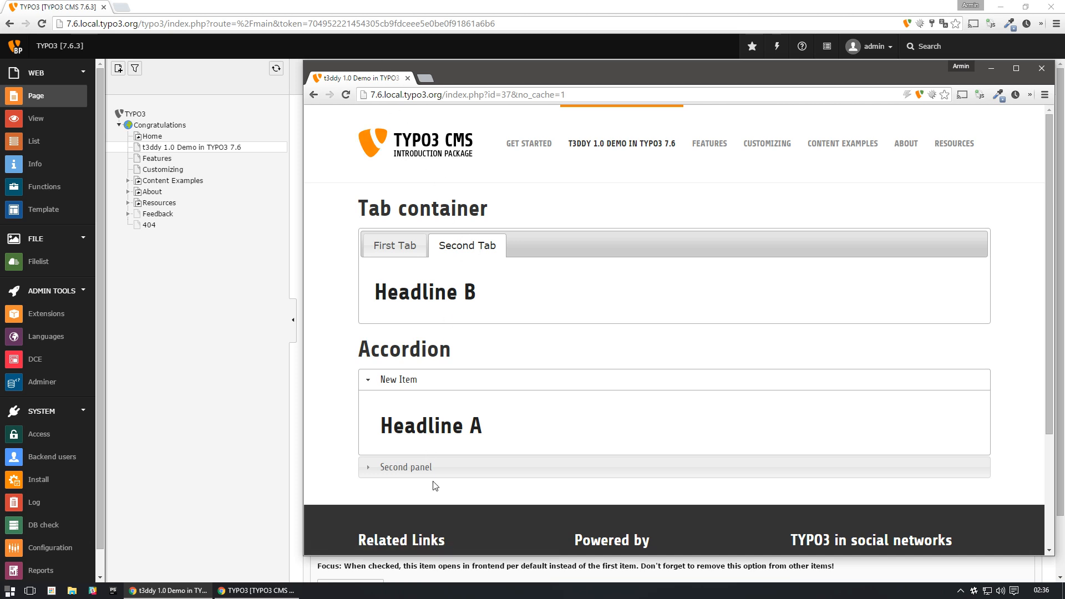
{"action": "key", "text": "alt+Tab"}
{"action": "left_click", "coordinate": [308, 86]}
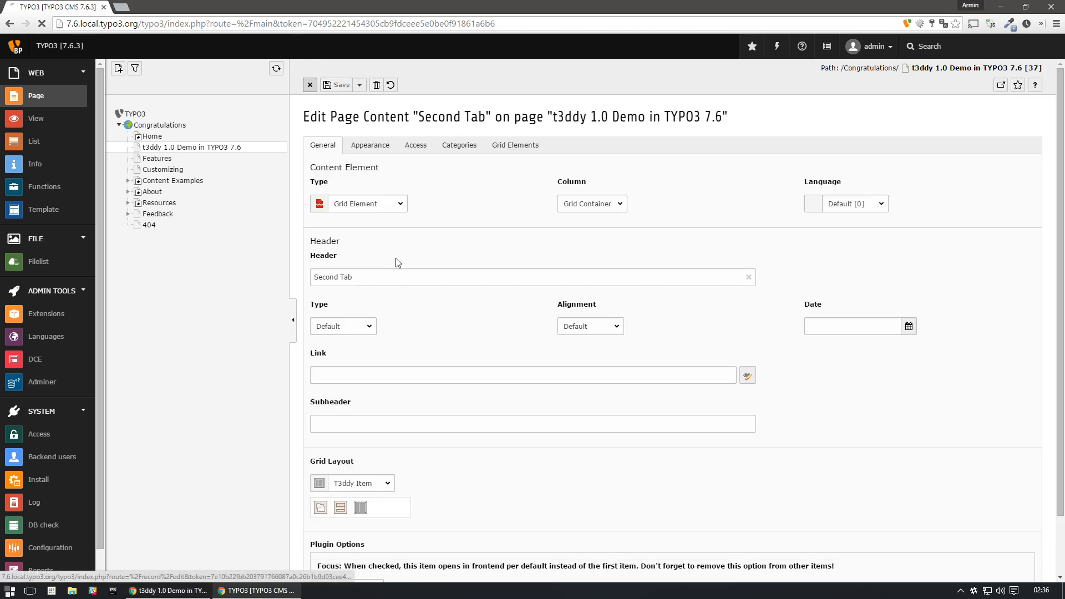
- Open the Accordion element's plugin options and compare Single Page Mode with the behaviour of New Item and Second panel on the front-end page
{"action": "scroll", "coordinate": [411, 275], "scroll_direction": "down", "scroll_amount": 7}
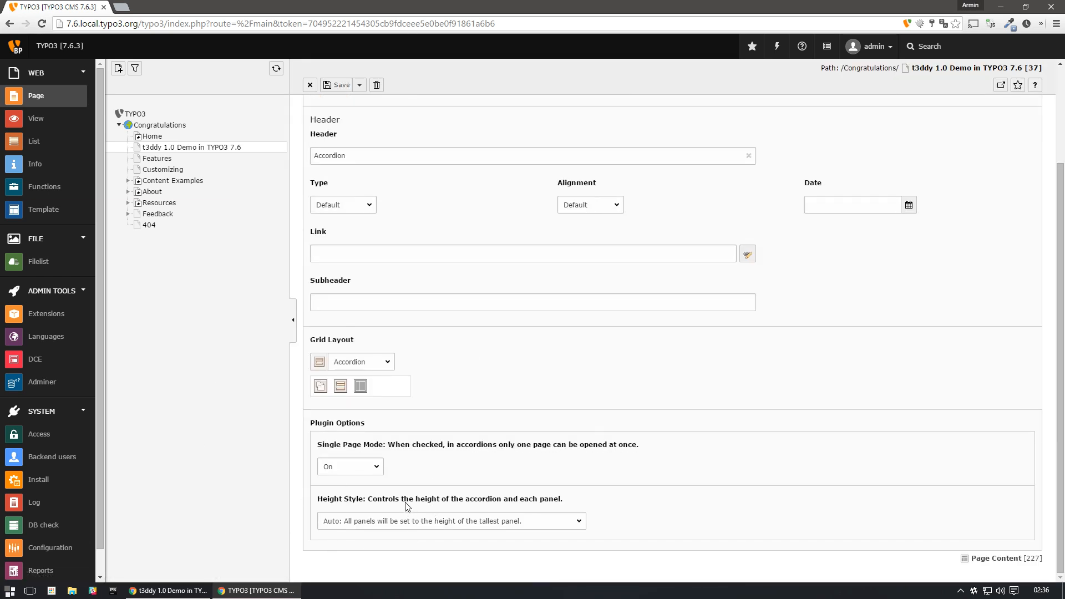
{"action": "key", "text": "alt+Tab"}
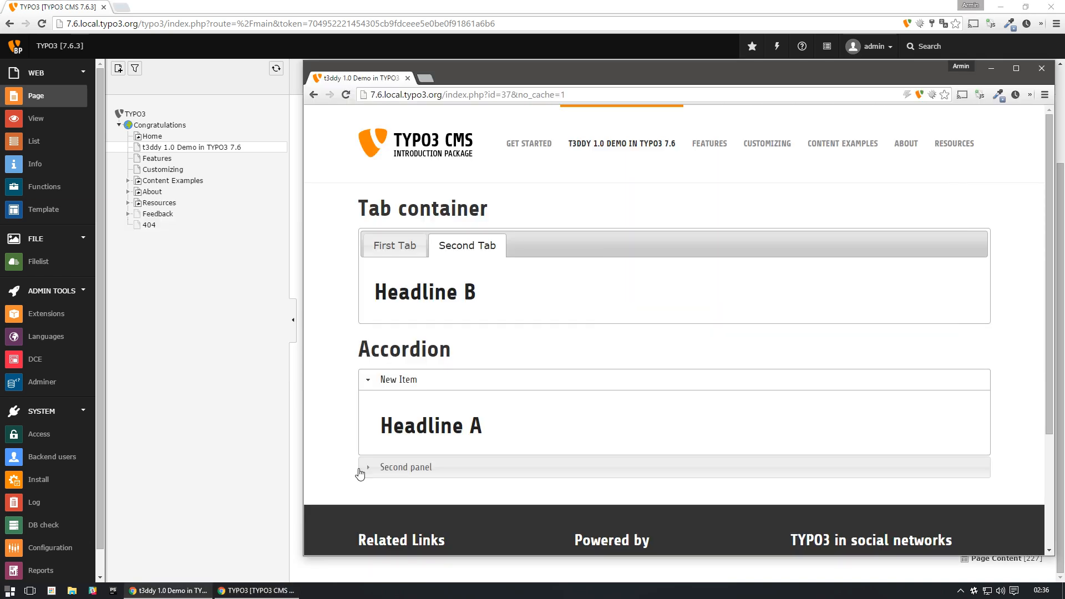
{"action": "left_click", "coordinate": [420, 470]}
{"action": "left_click", "coordinate": [425, 386]}
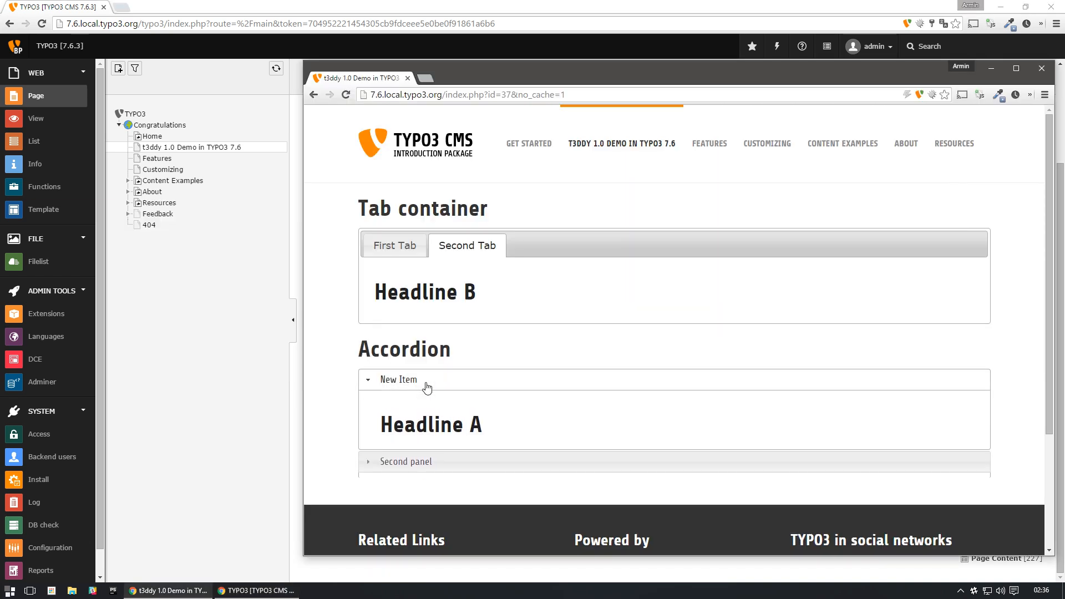
{"action": "left_click", "coordinate": [428, 469]}
{"action": "left_click", "coordinate": [436, 387]}
{"action": "key", "text": "alt+Tab"}
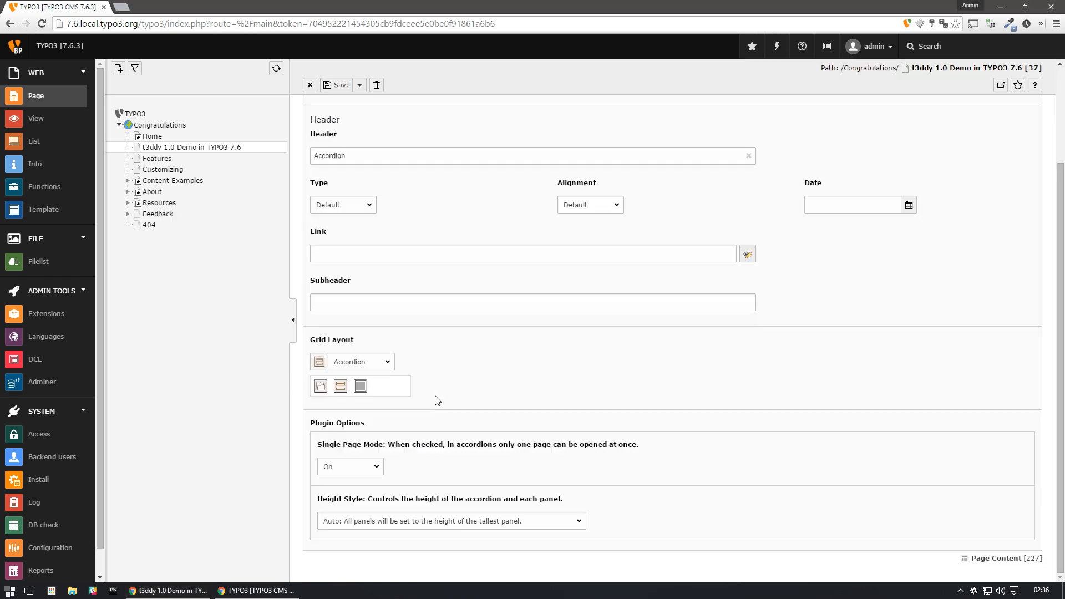
- Set the Accordion element's Single Page Mode to Off and save it
{"action": "left_click", "coordinate": [348, 469]}
{"action": "left_click", "coordinate": [344, 484]}
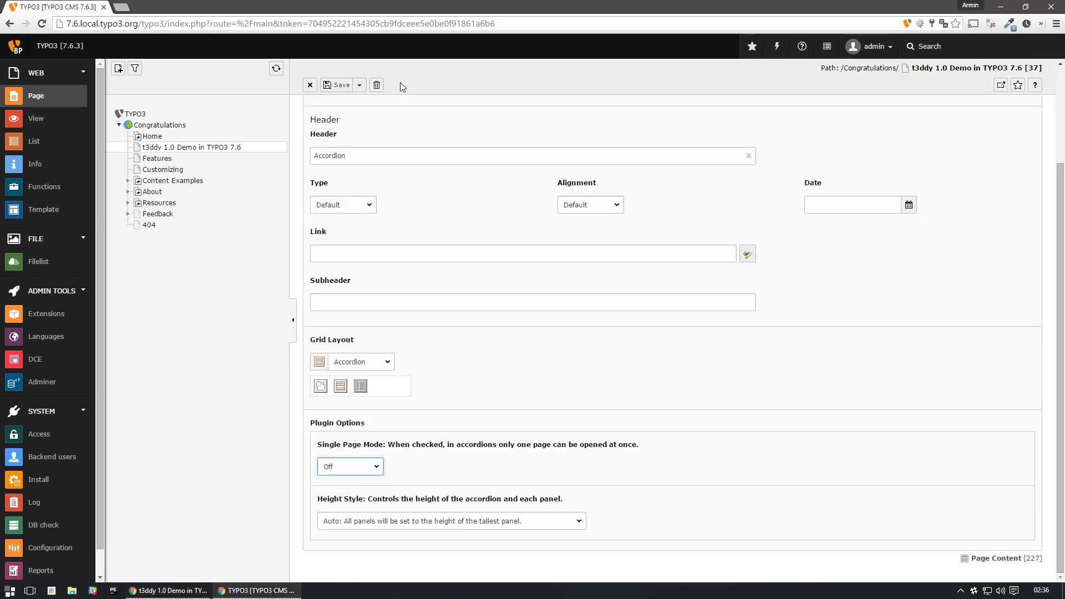
{"action": "left_click", "coordinate": [332, 86]}
- Reload the front-end page and expand and collapse New Item and Second panel to check whether they open independently
{"action": "key", "text": "alt+Tab"}
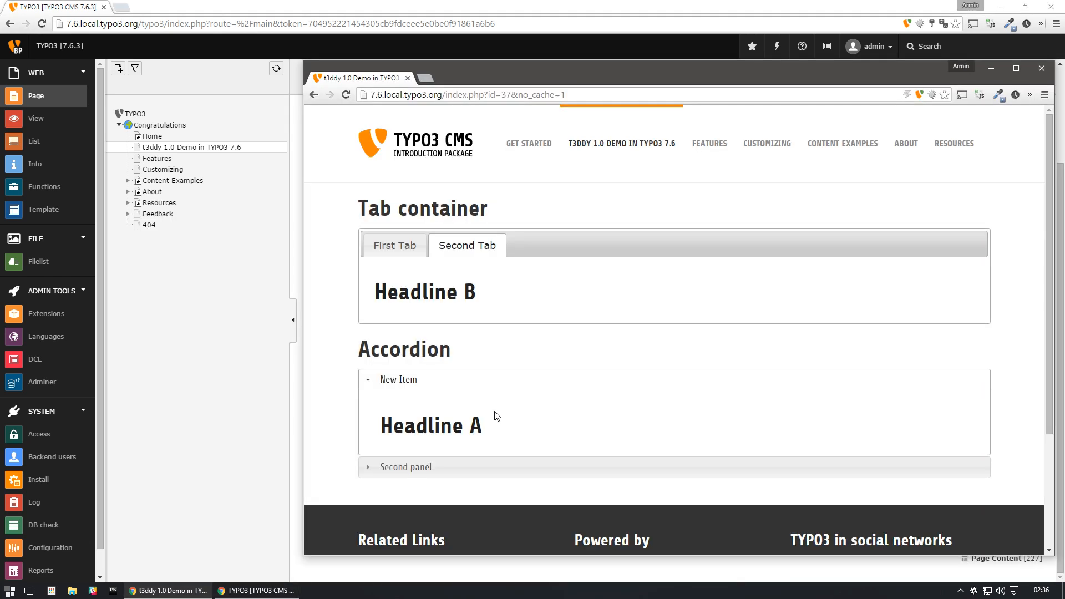
{"action": "key", "text": "F5"}
{"action": "left_click", "coordinate": [439, 468]}
{"action": "left_click", "coordinate": [416, 380]}
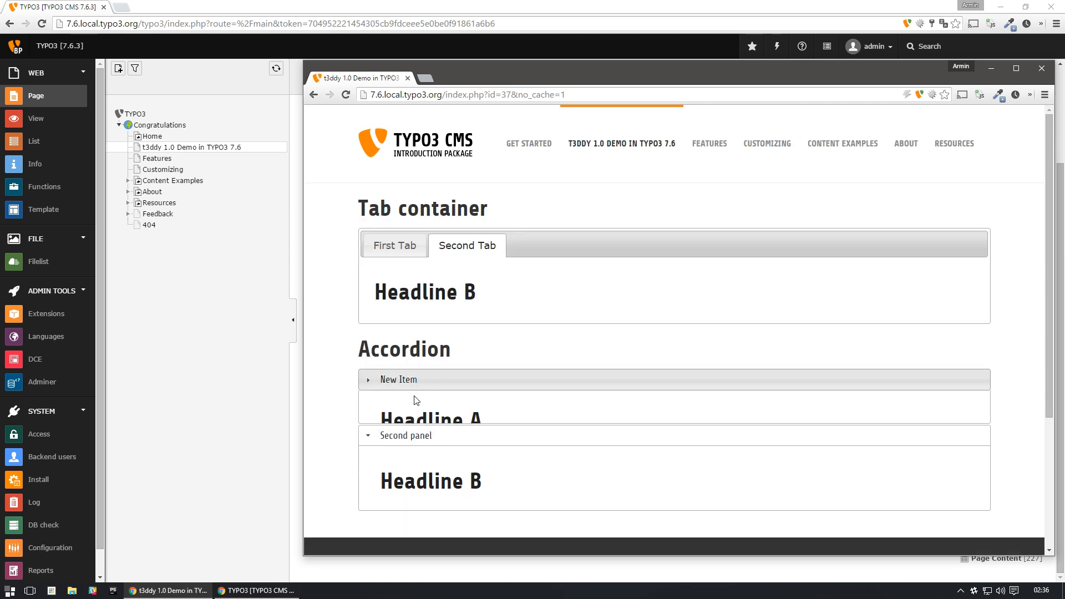
{"action": "left_click", "coordinate": [411, 400]}
{"action": "left_click", "coordinate": [412, 377]}
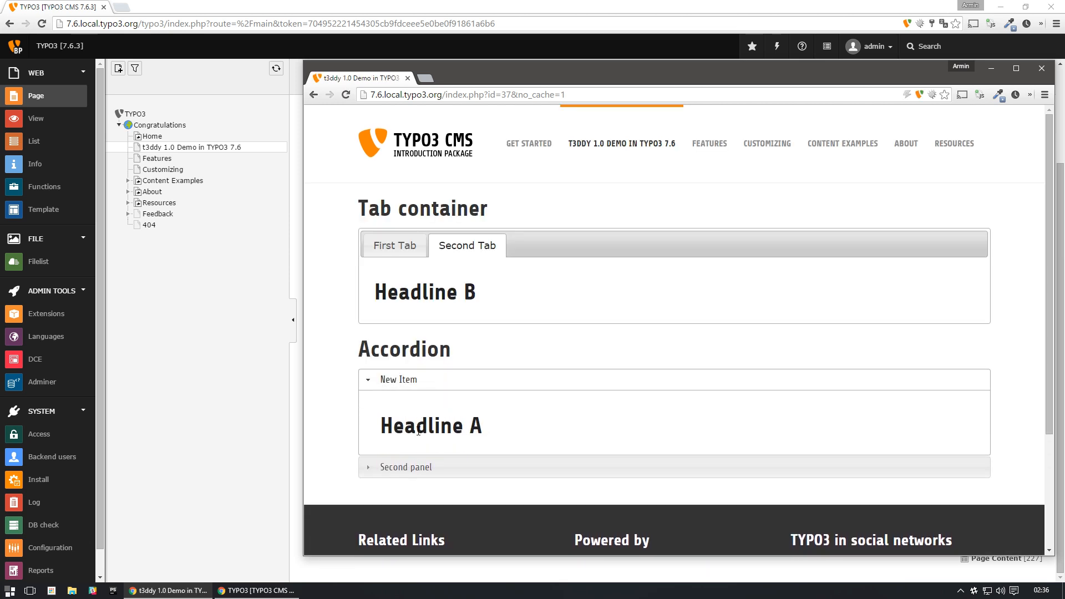
{"action": "left_click", "coordinate": [413, 380]}
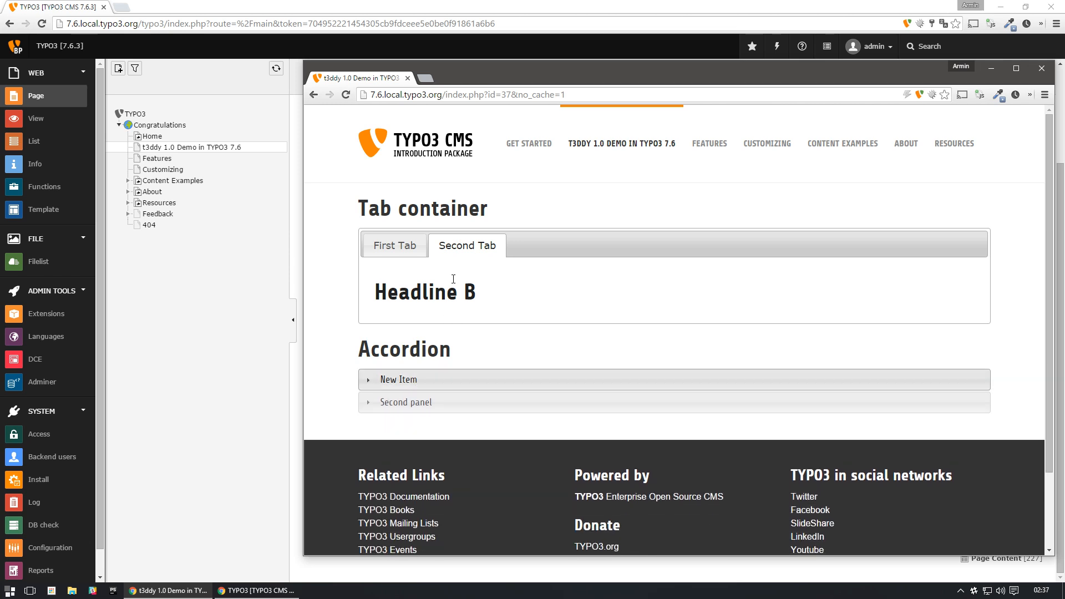
- Show First Tab on the front-end page, then return to the backend, review the Accordion's Height Style options and close its form
{"action": "left_click", "coordinate": [395, 247]}
{"action": "key", "text": "alt+Tab"}
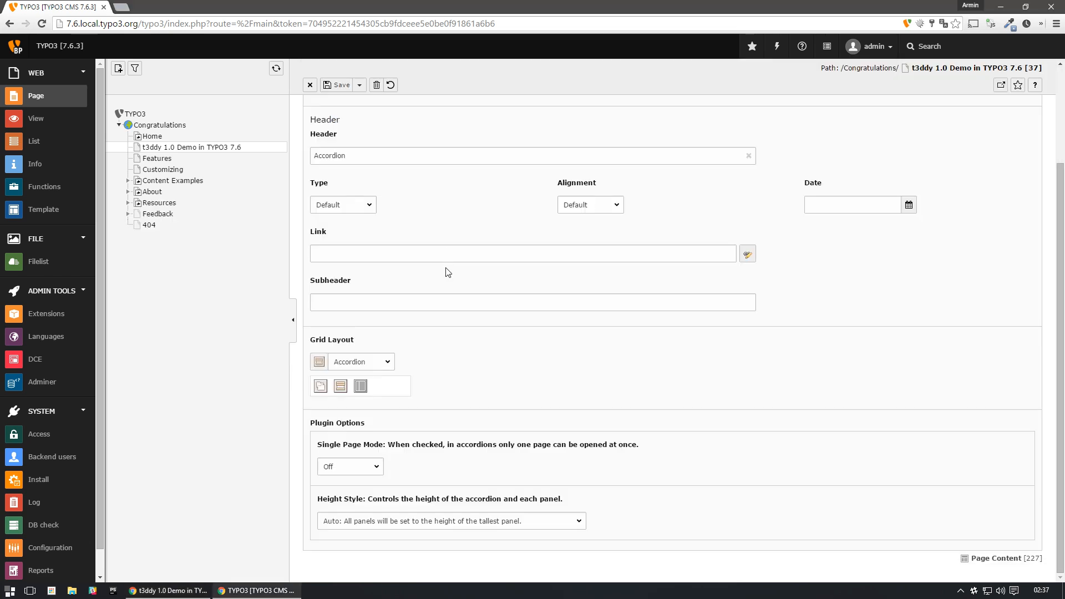
{"action": "left_click", "coordinate": [378, 516]}
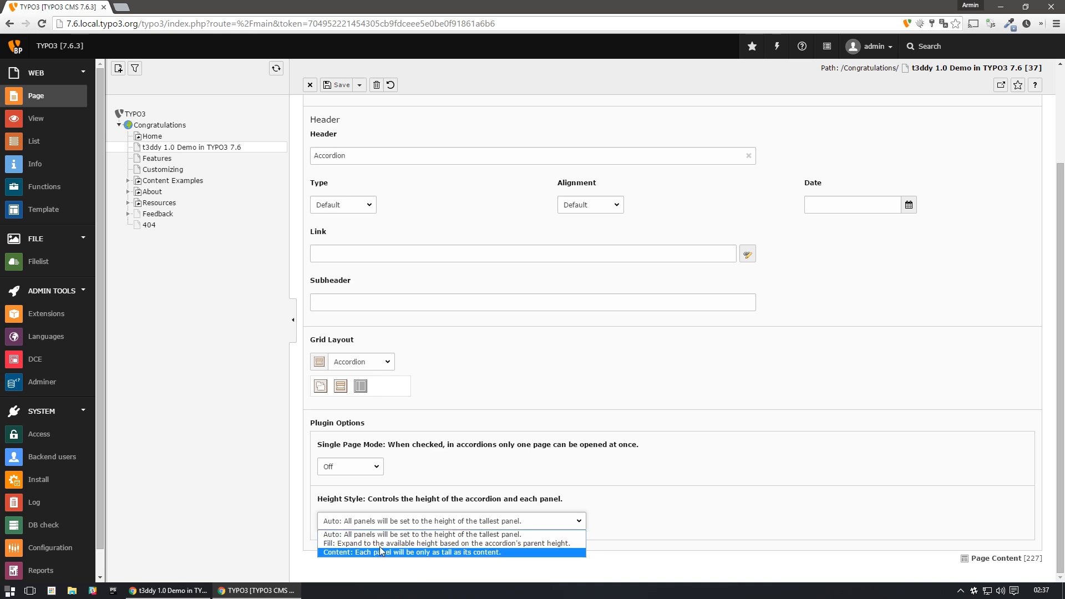
{"action": "left_click", "coordinate": [396, 510]}
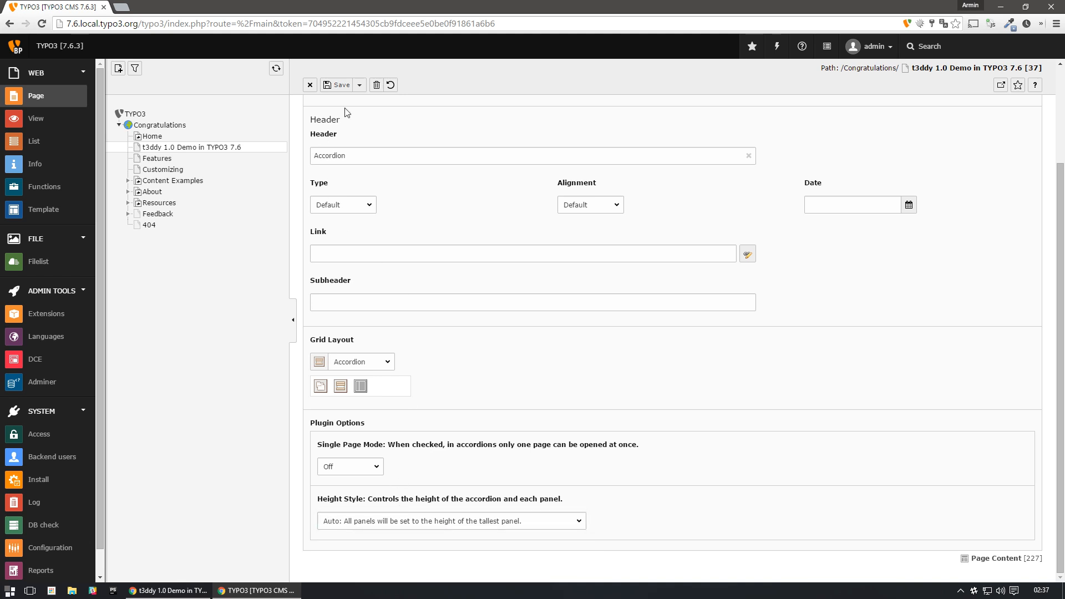
{"action": "left_click", "coordinate": [310, 85]}
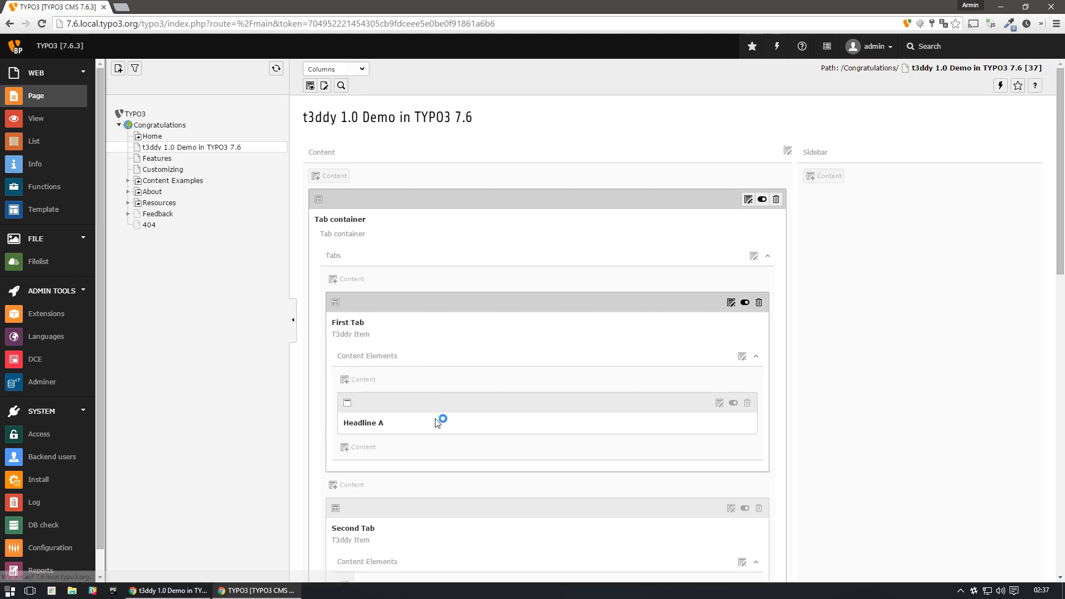
- Collapse Second panel of the Accordion element in the backend page view
{"action": "scroll", "coordinate": [437, 419], "scroll_direction": "down", "scroll_amount": 3}
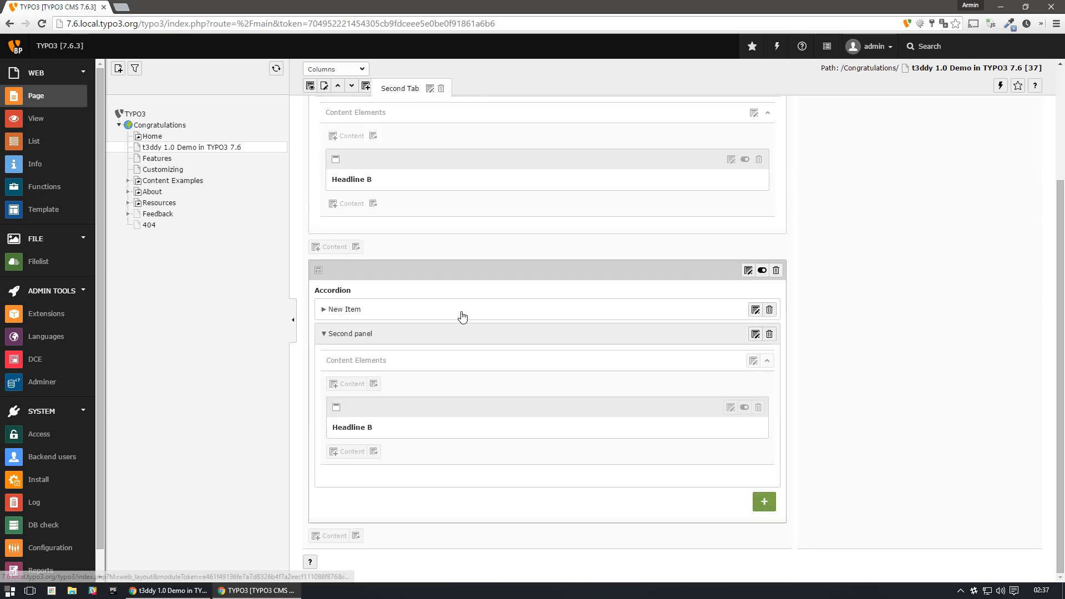
{"action": "left_click", "coordinate": [365, 337]}
{"action": "scroll", "coordinate": [466, 188], "scroll_direction": "up", "scroll_amount": 1}
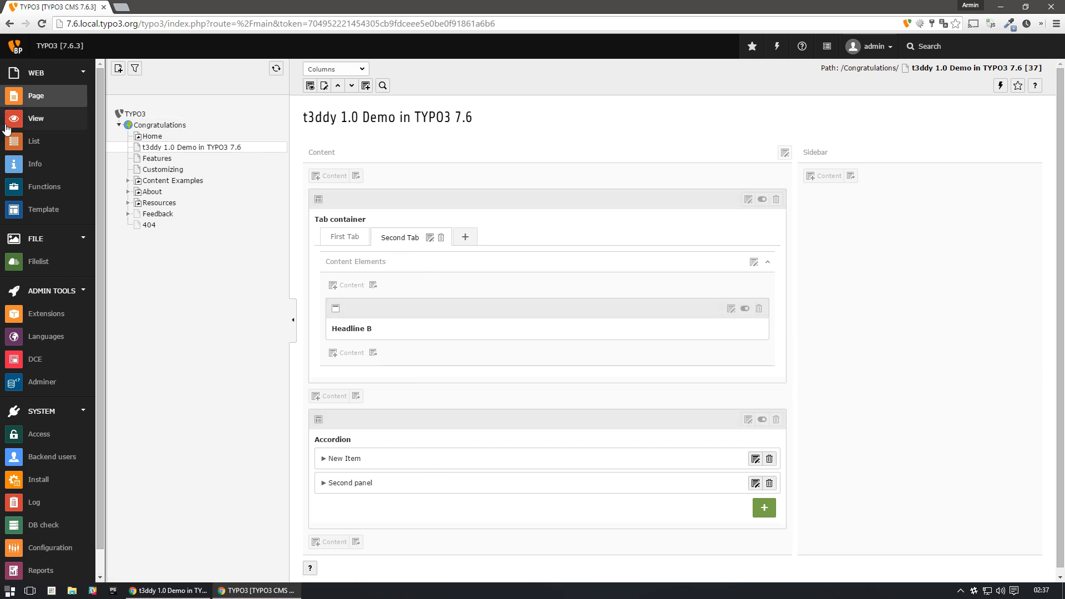
- Open the whole Introduction Package template record of the Congratulations page and check its static includes for Gridelements and T3ddy
{"action": "left_click", "coordinate": [43, 209]}
{"action": "left_click", "coordinate": [185, 126]}
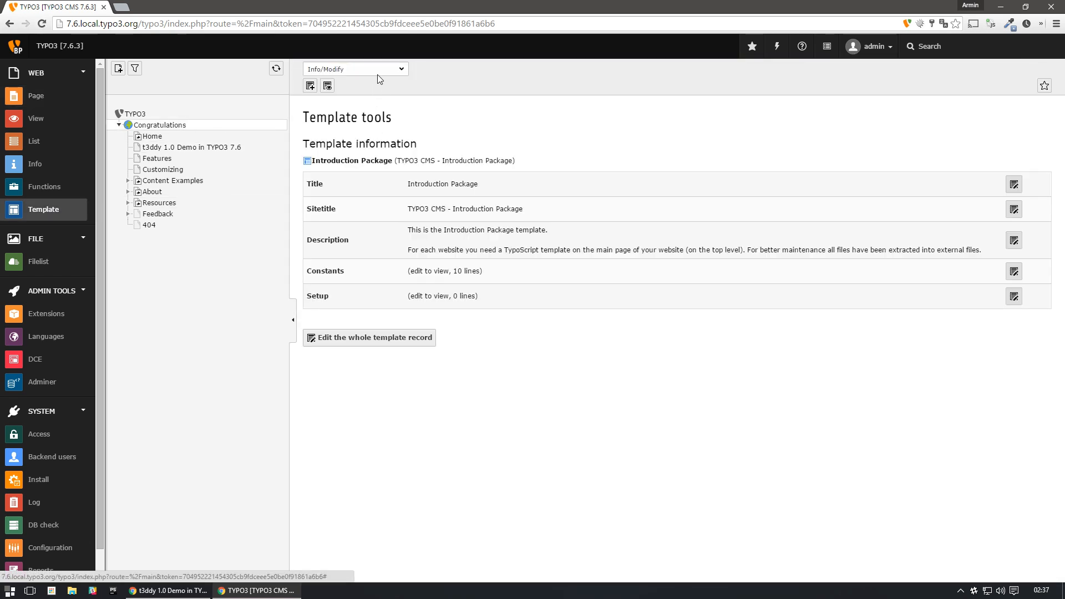
{"action": "left_click", "coordinate": [391, 338]}
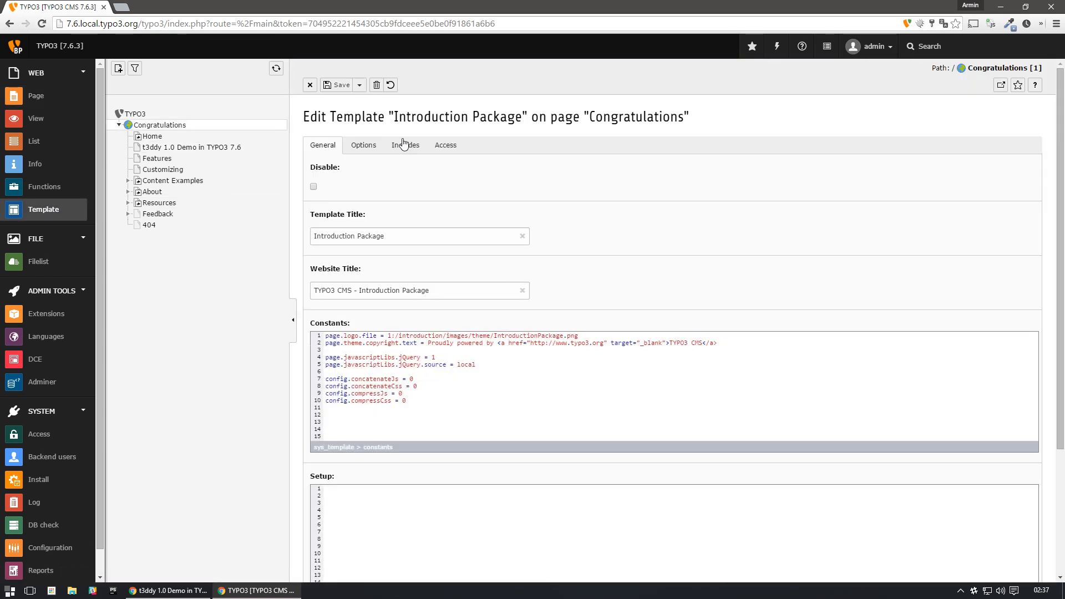
{"action": "left_click", "coordinate": [406, 146]}
{"action": "left_click", "coordinate": [401, 276]}
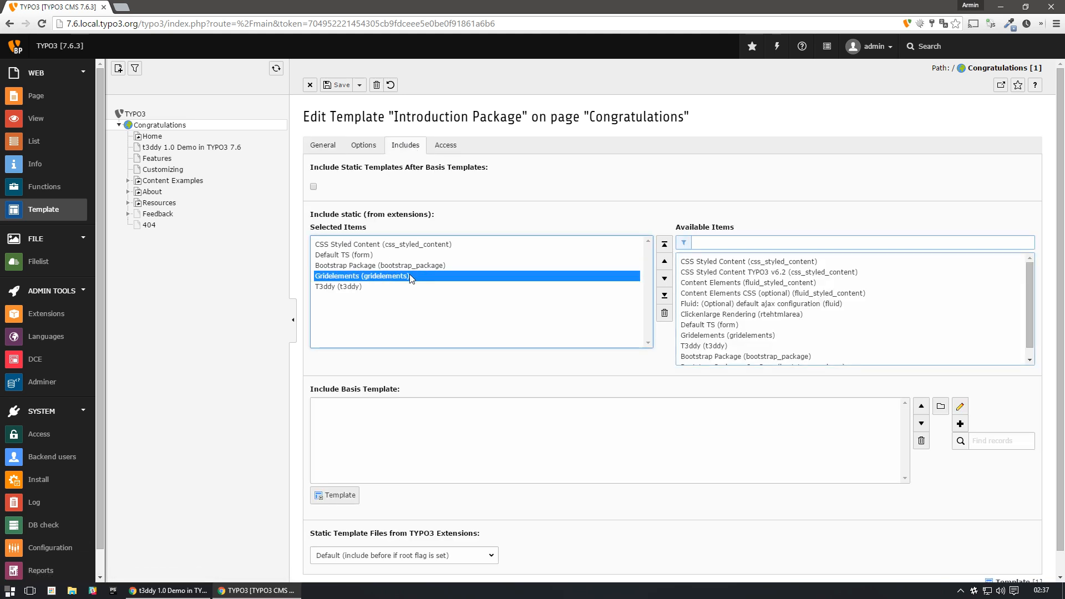
{"action": "left_click", "coordinate": [380, 286]}
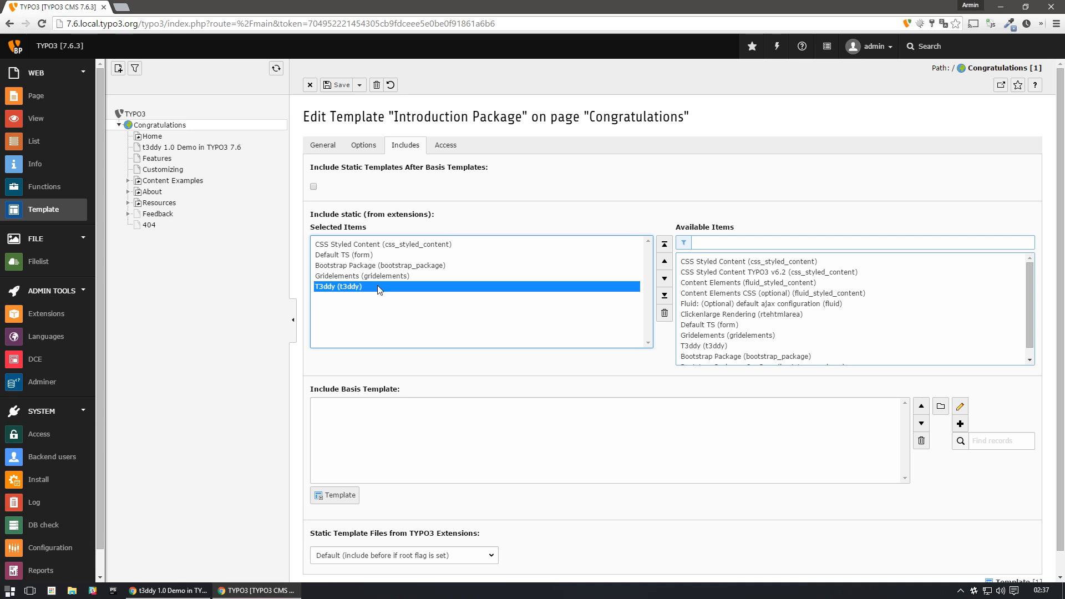
{"action": "left_click", "coordinate": [396, 277]}
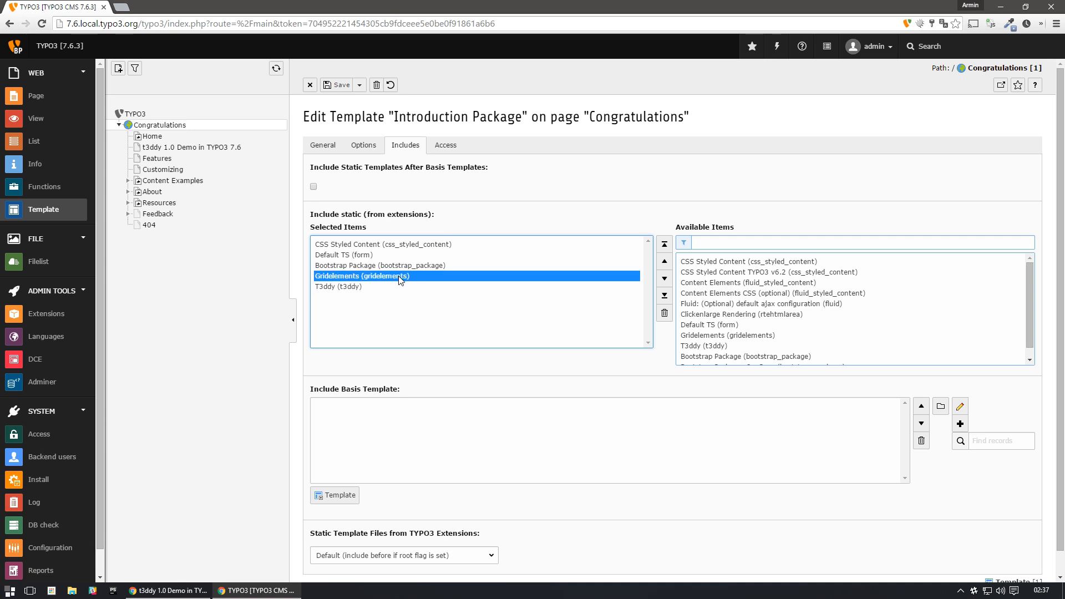
- Filter the installed extensions for t3ddy and open its configuration to review the general settings
{"action": "left_click", "coordinate": [58, 314]}
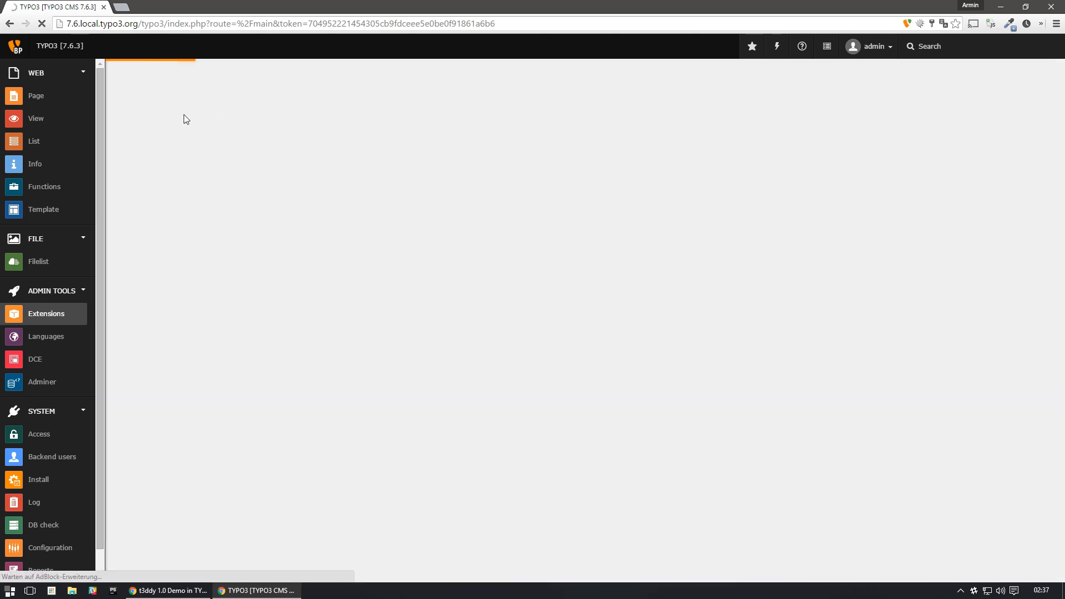
{"action": "type", "text": "t3ddy"}
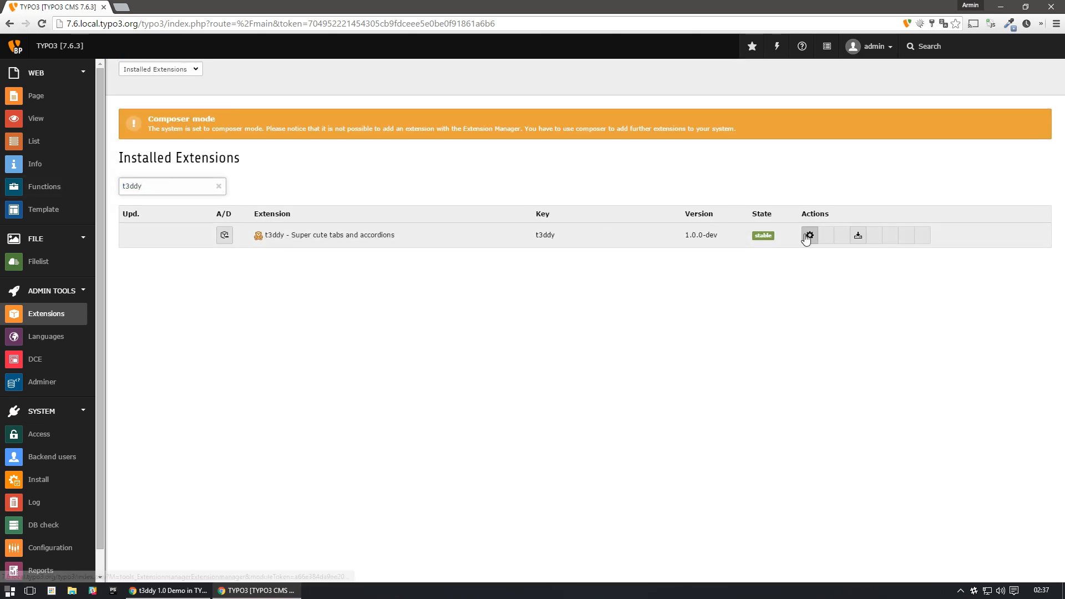
{"action": "left_click", "coordinate": [809, 236]}
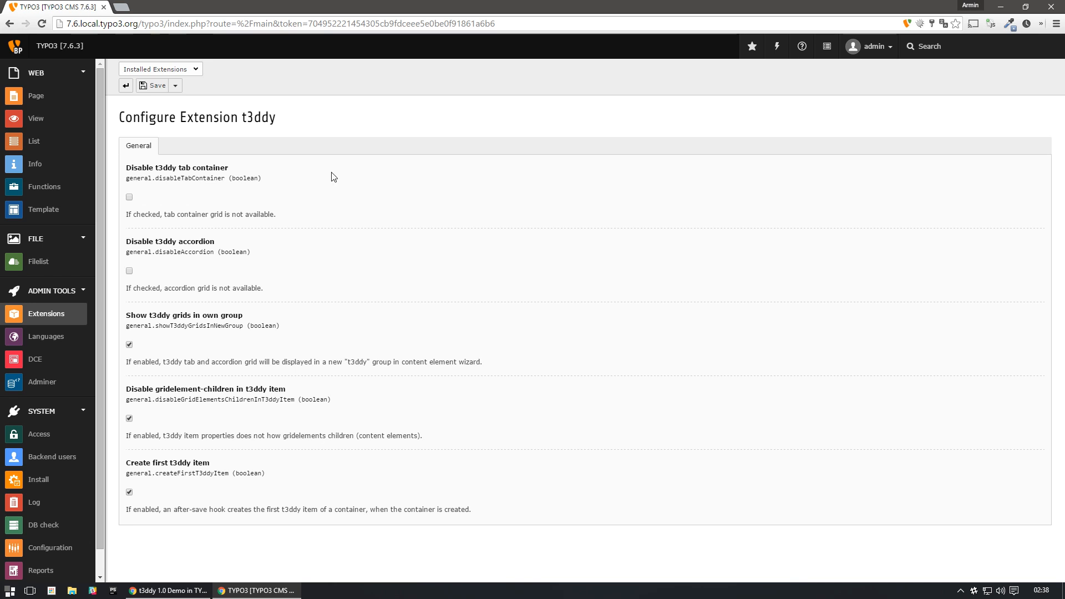
- Return to the content view of the page t3ddy 1.0 Demo in TYPO3 7.6
{"action": "left_click", "coordinate": [49, 99]}
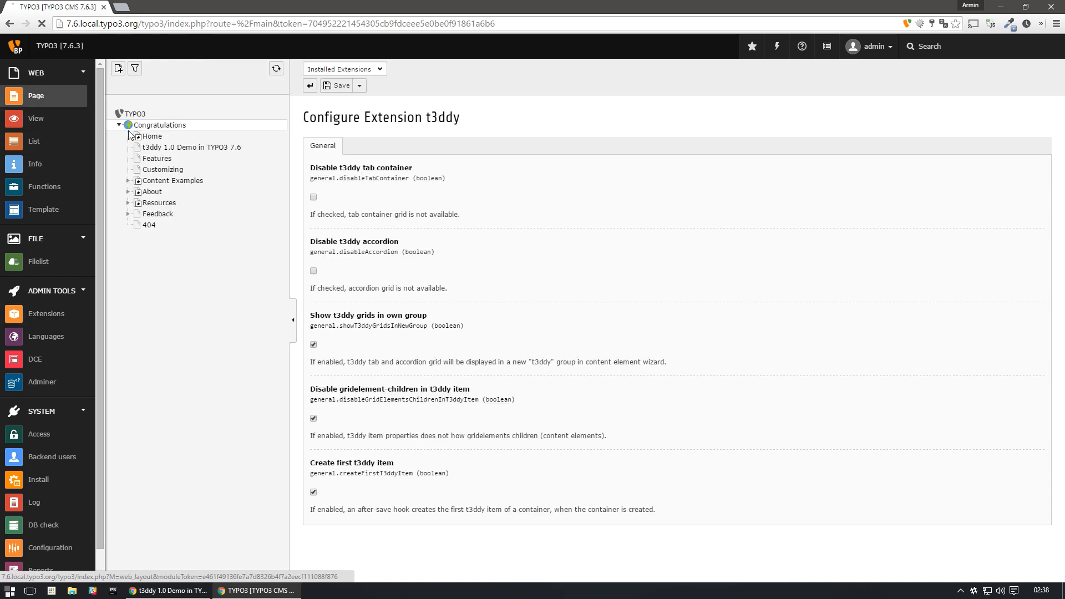
{"action": "left_click", "coordinate": [162, 147]}
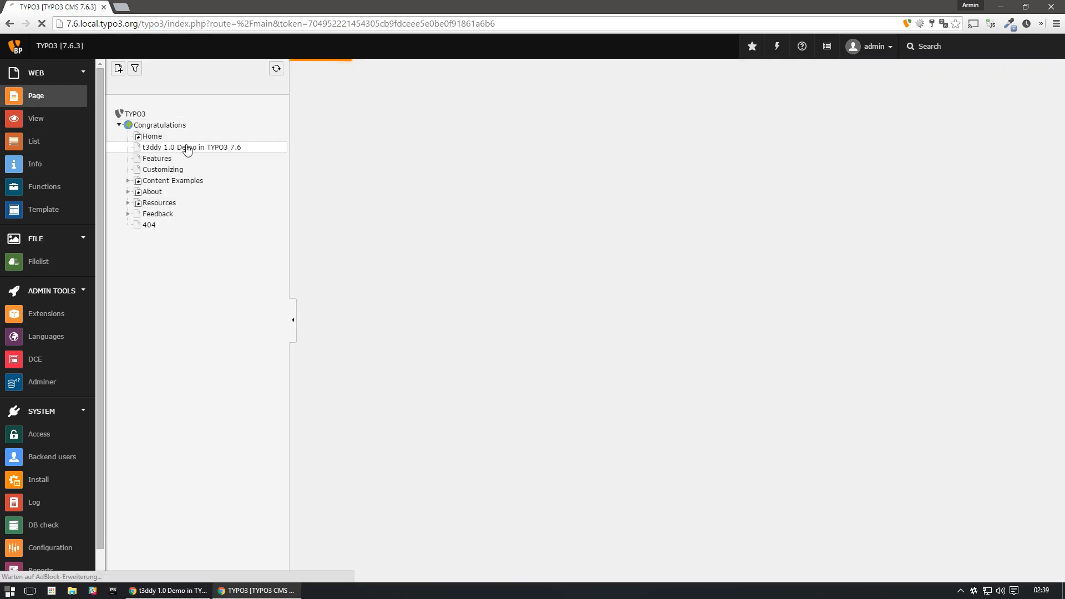